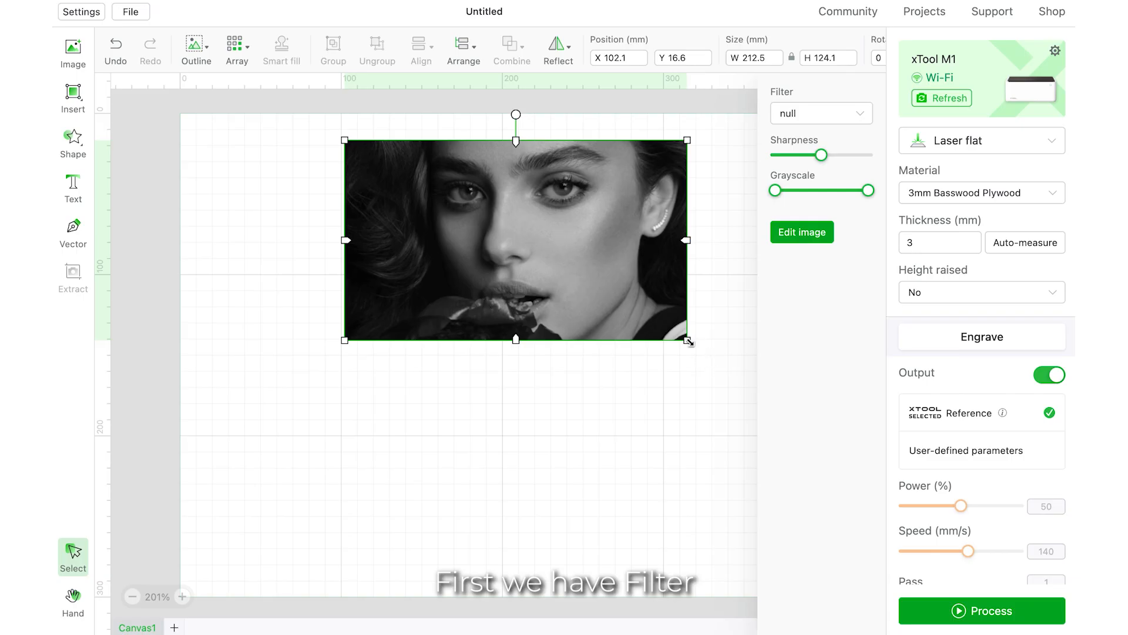
- Enlarge the portrait image to about 240 by 140 mm and apply the Grid filter to it
drag(687, 340, 733, 360)
drag(638, 303, 620, 278)
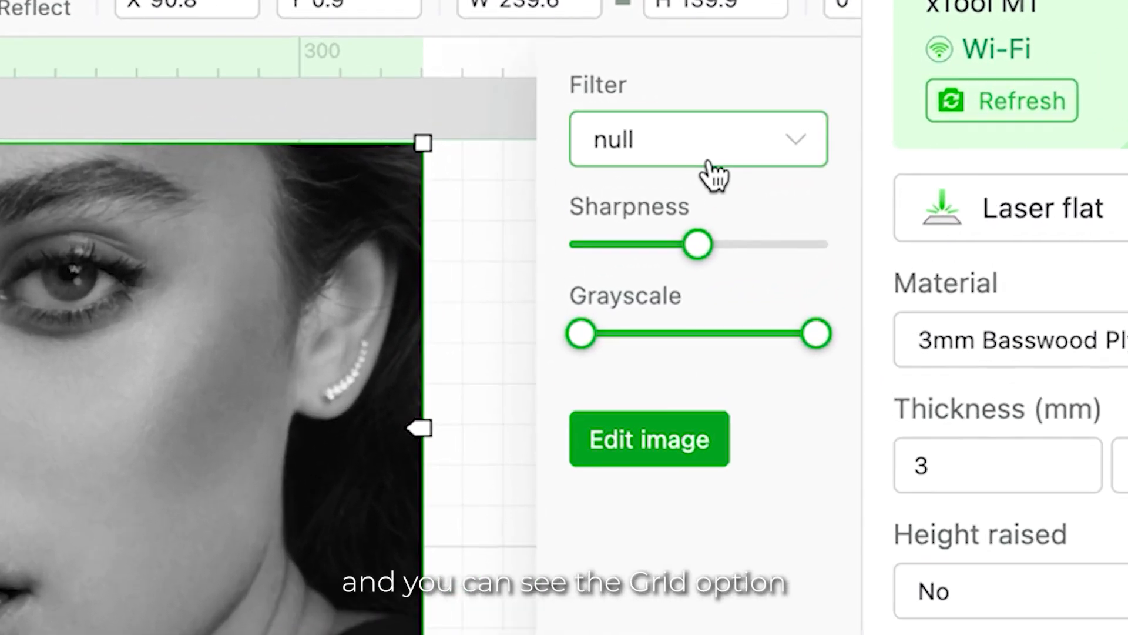
click(823, 117)
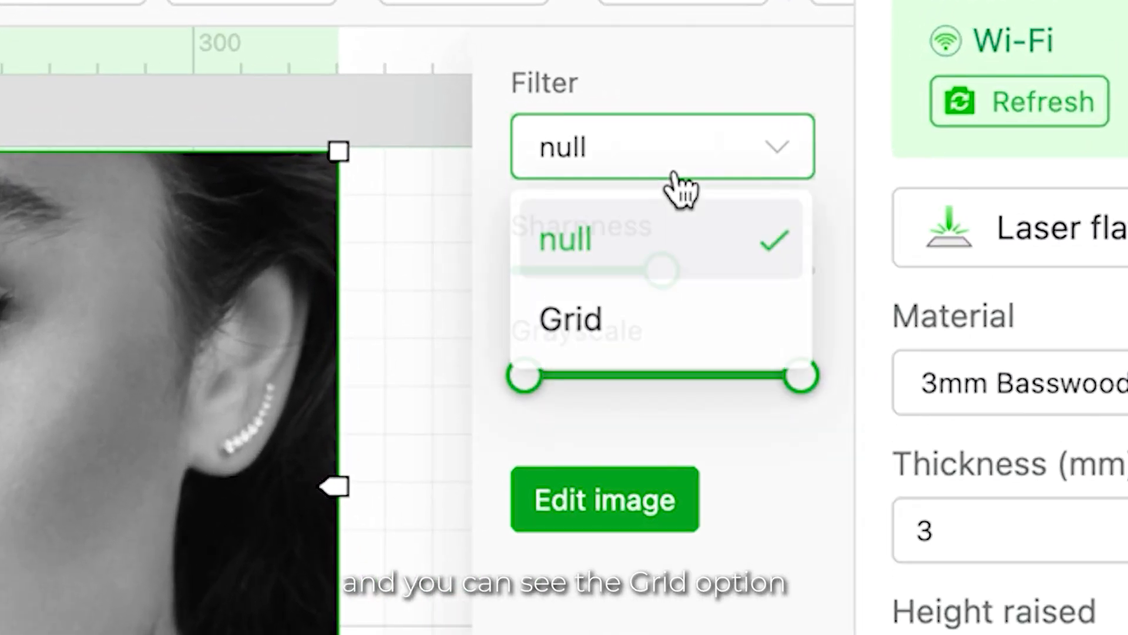
click(642, 323)
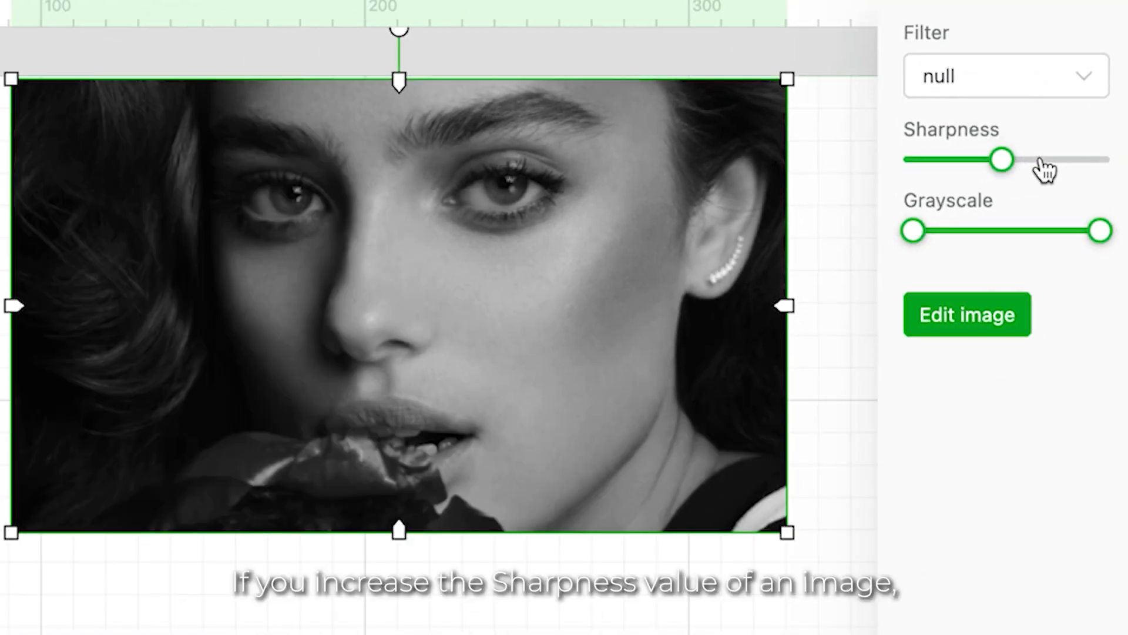
- Raise the portrait's sharpness to 68, 85 and the maximum, and try it at the minimum as well
click(934, 210)
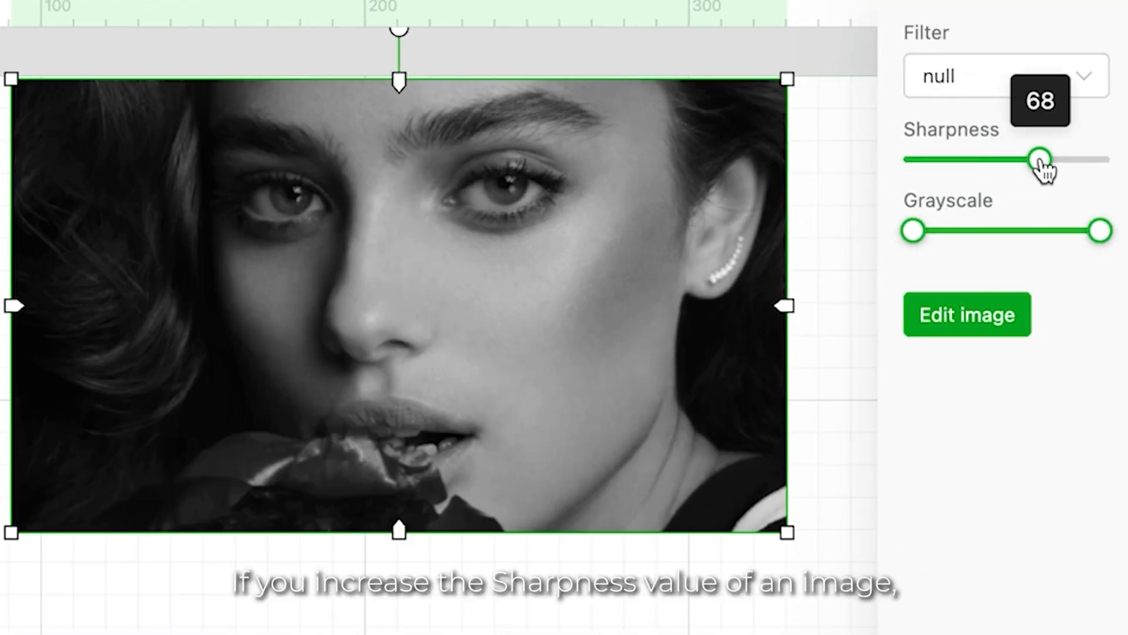
click(1074, 160)
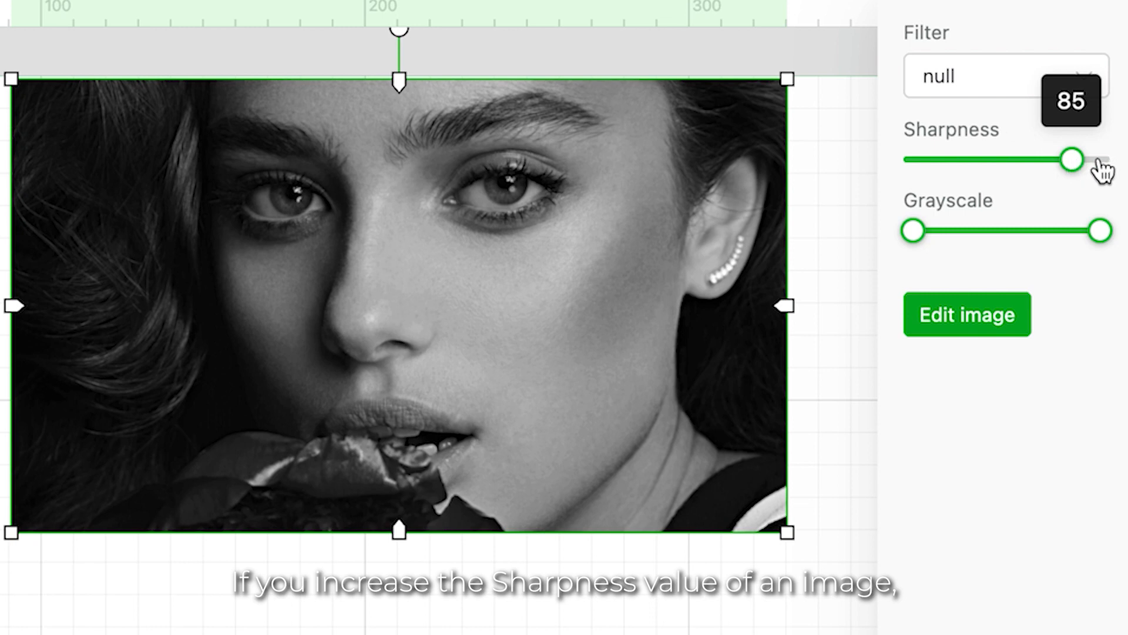
click(1110, 169)
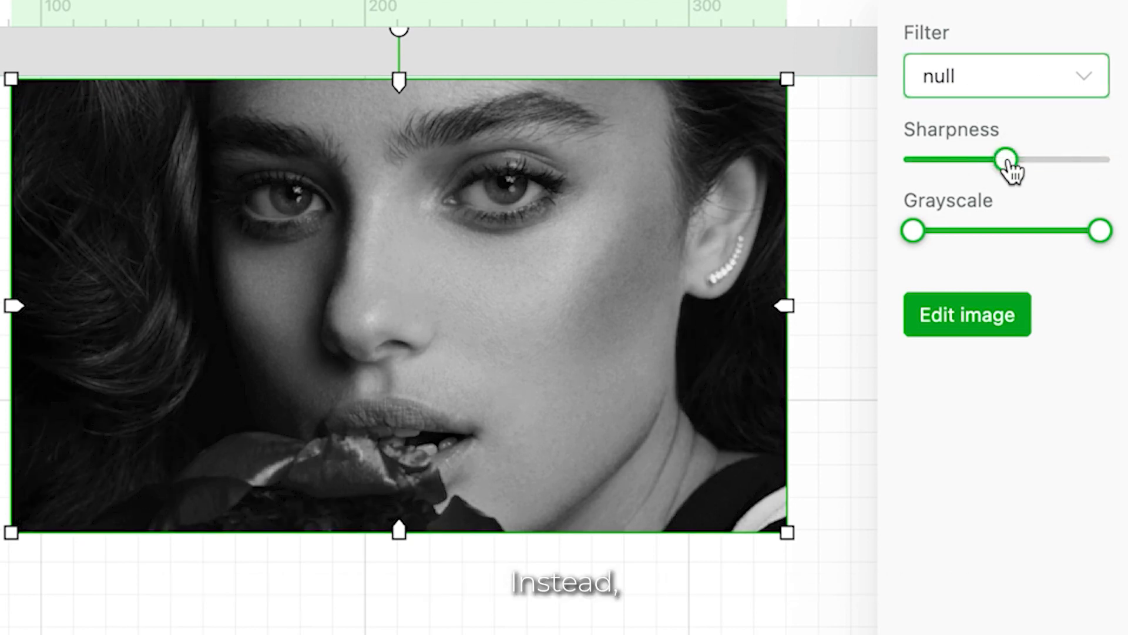
drag(1006, 163, 911, 163)
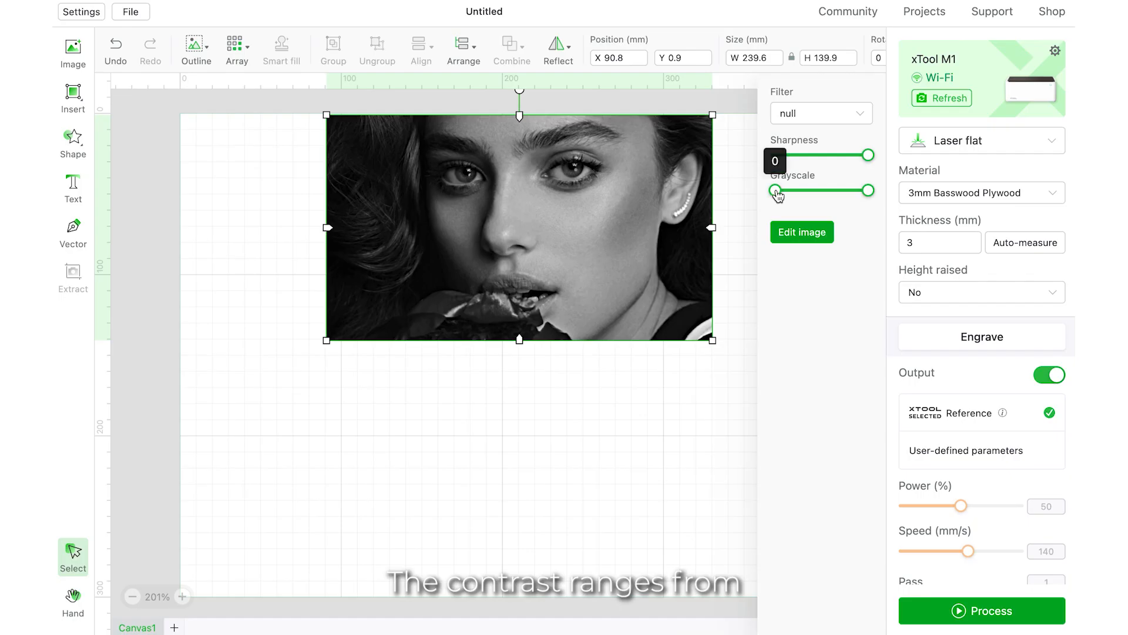
- Try raising the portrait's lower grayscale limit to 138 and varying the upper limit between 204 and 255
drag(726, 207, 748, 209)
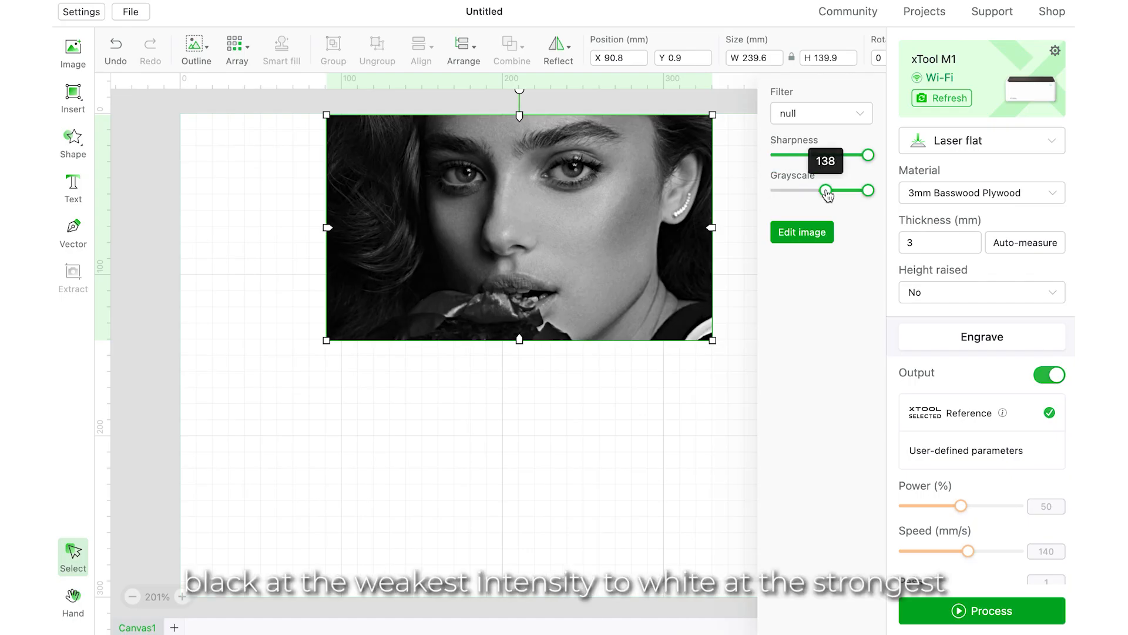
click(831, 194)
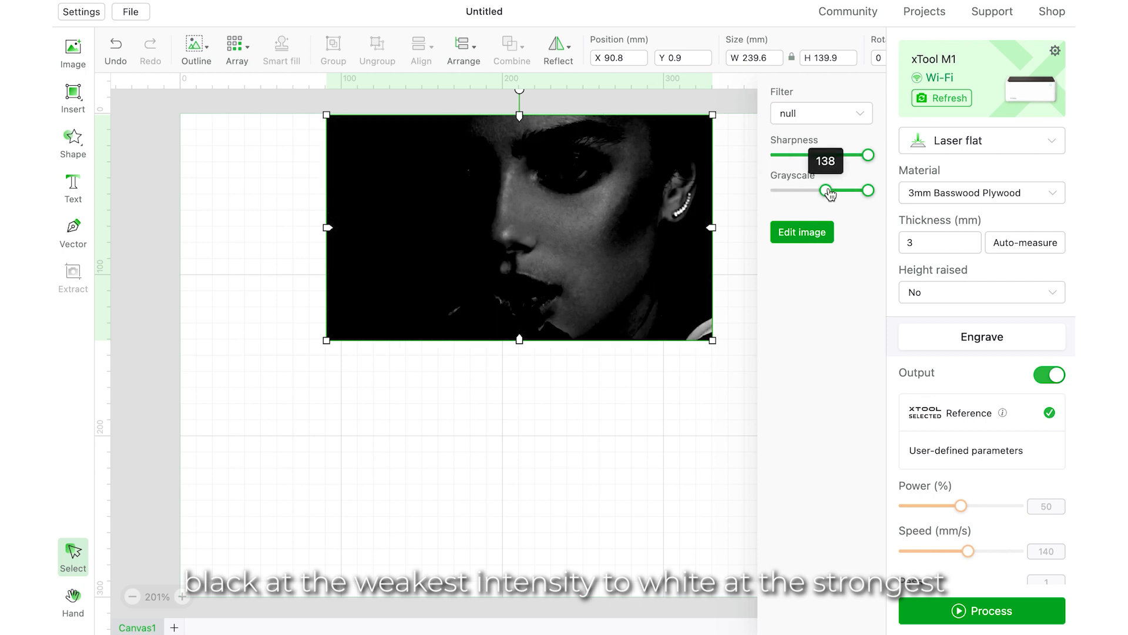
click(828, 191)
click(850, 191)
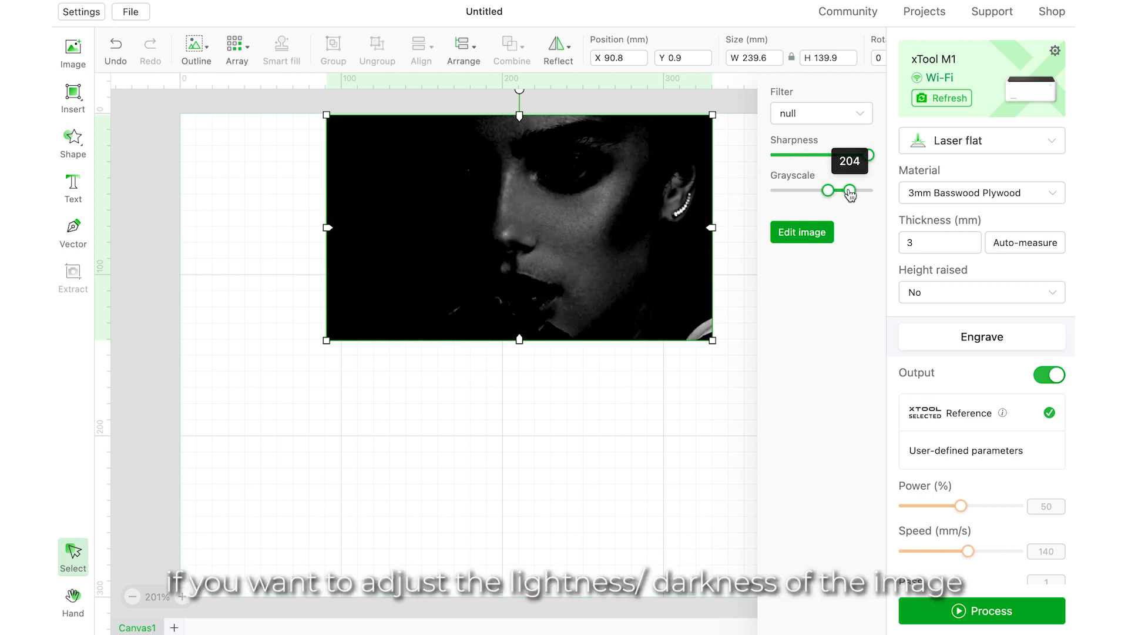
click(859, 191)
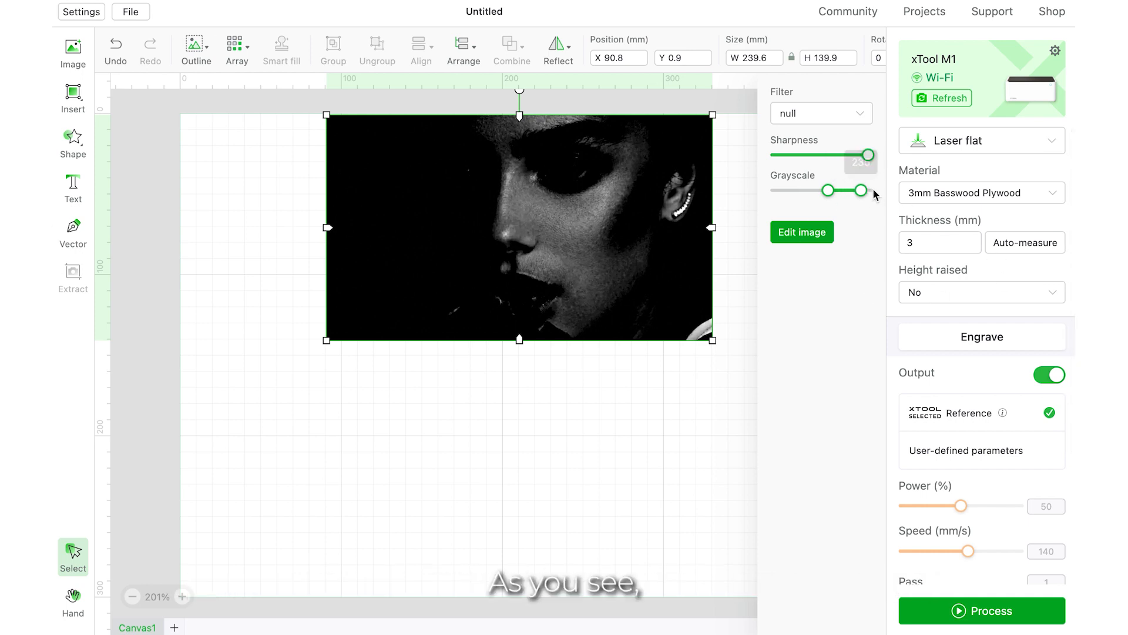
click(871, 191)
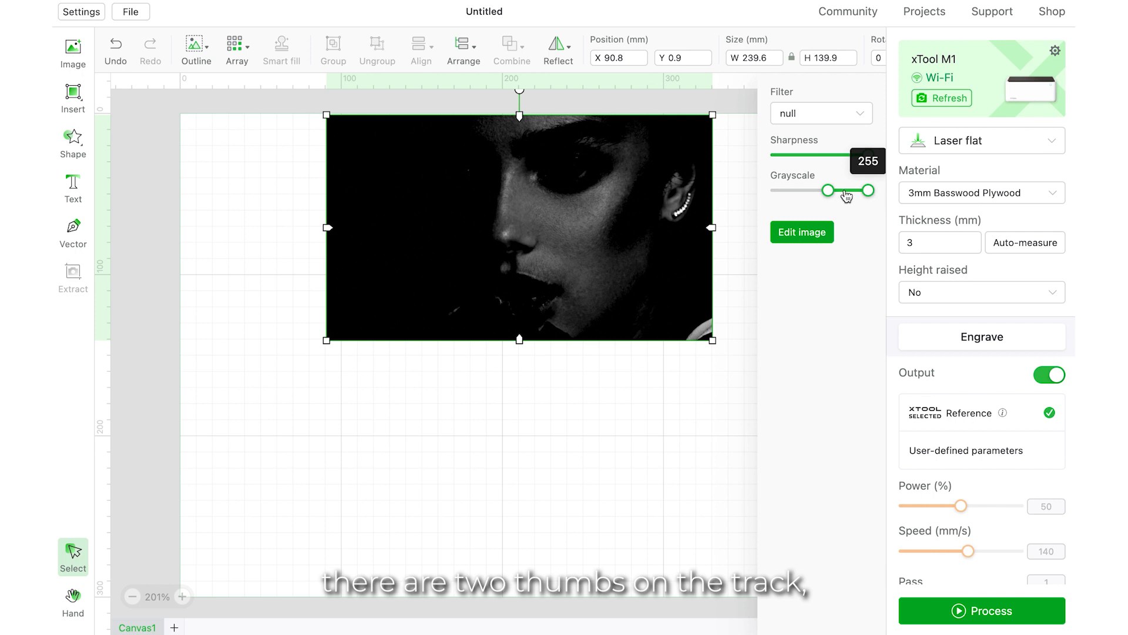
drag(828, 191, 999, 206)
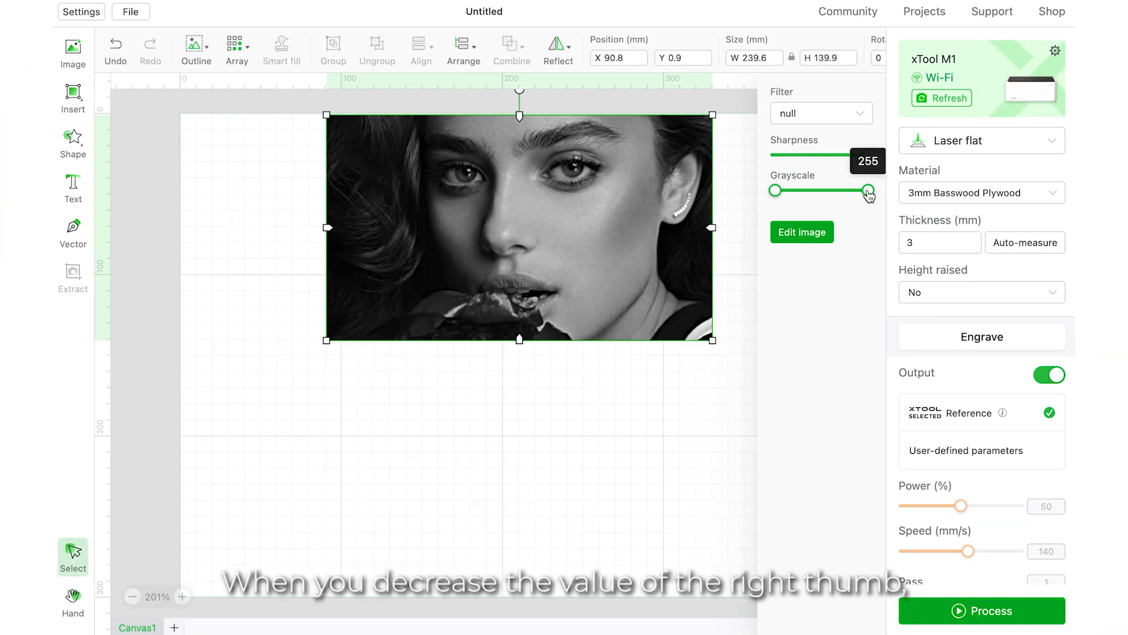
- Lower the portrait's upper grayscale limit to 160 and further below that to overexpose the bright areas
drag(869, 196, 815, 197)
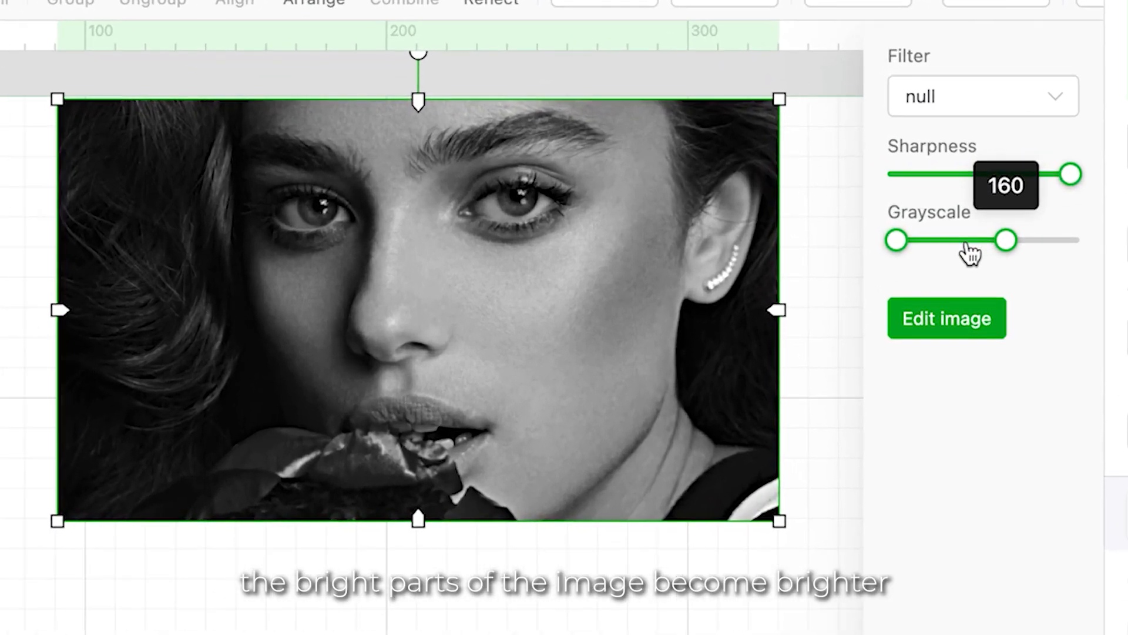
click(962, 242)
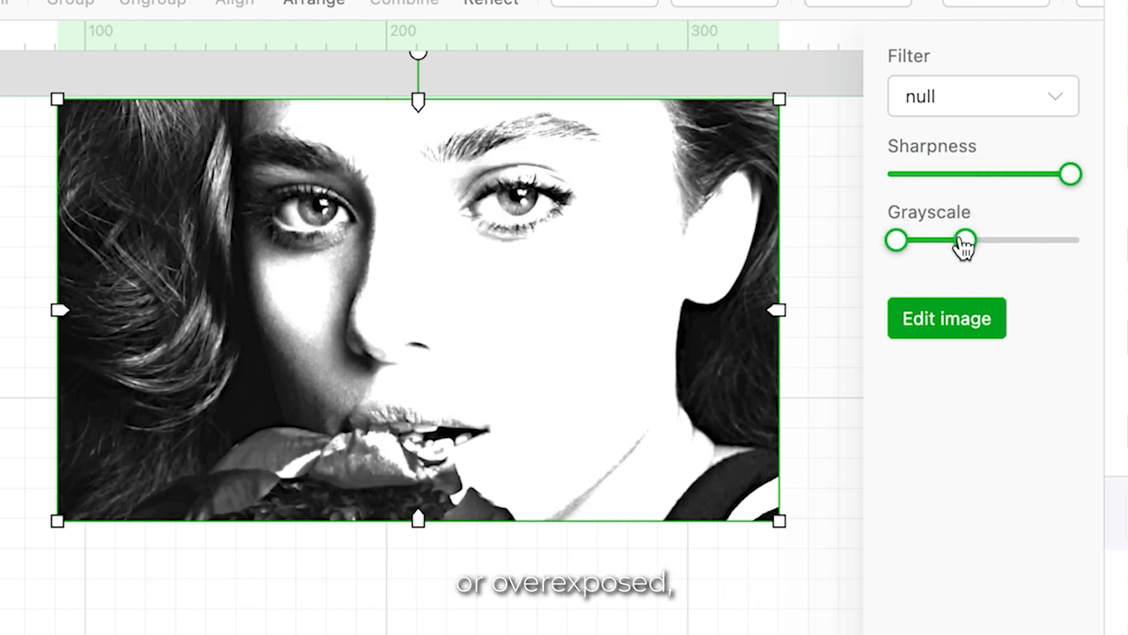
drag(966, 241, 948, 242)
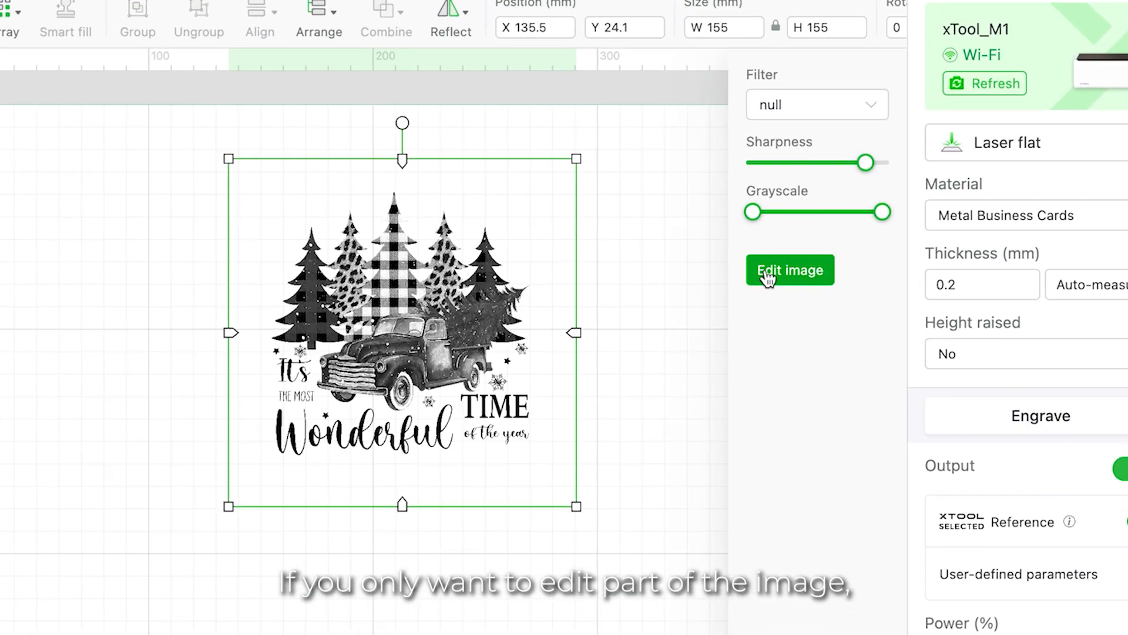
- Crop the truck-and-trees image to an area of about 133.6 by 99.8 mm and erase the leftover lettering below the truck
click(732, 352)
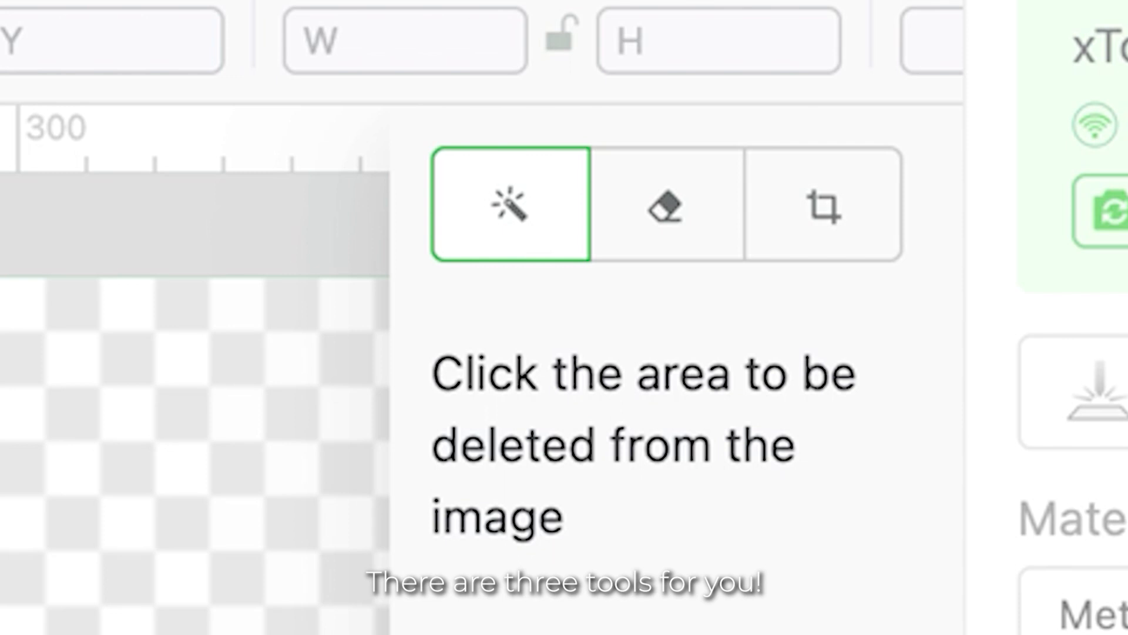
click(790, 235)
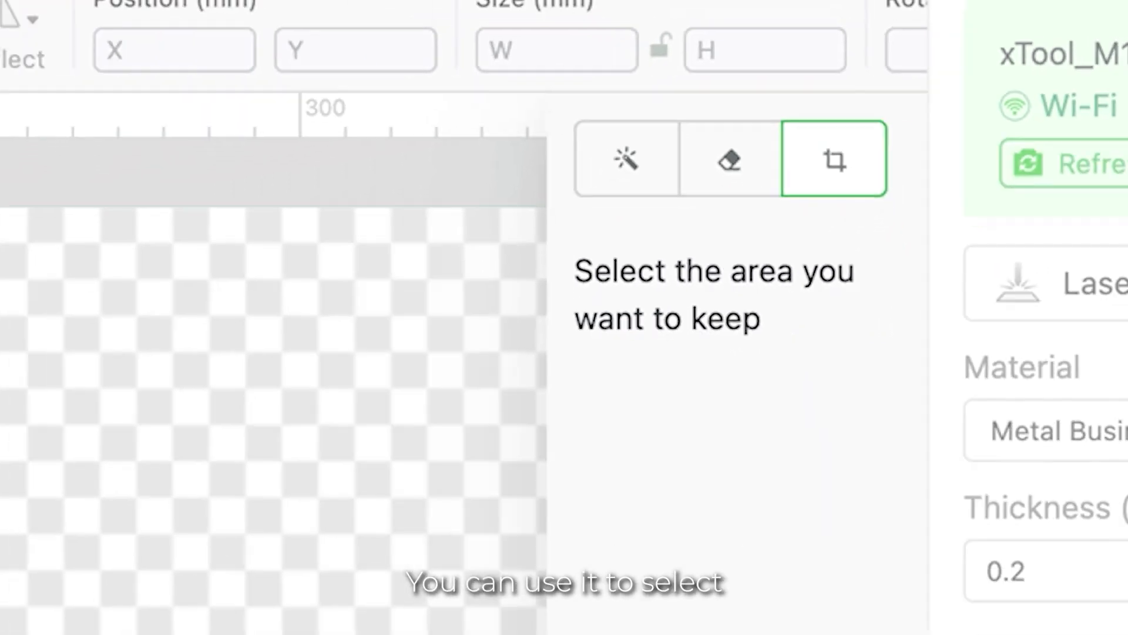
drag(374, 276, 587, 410)
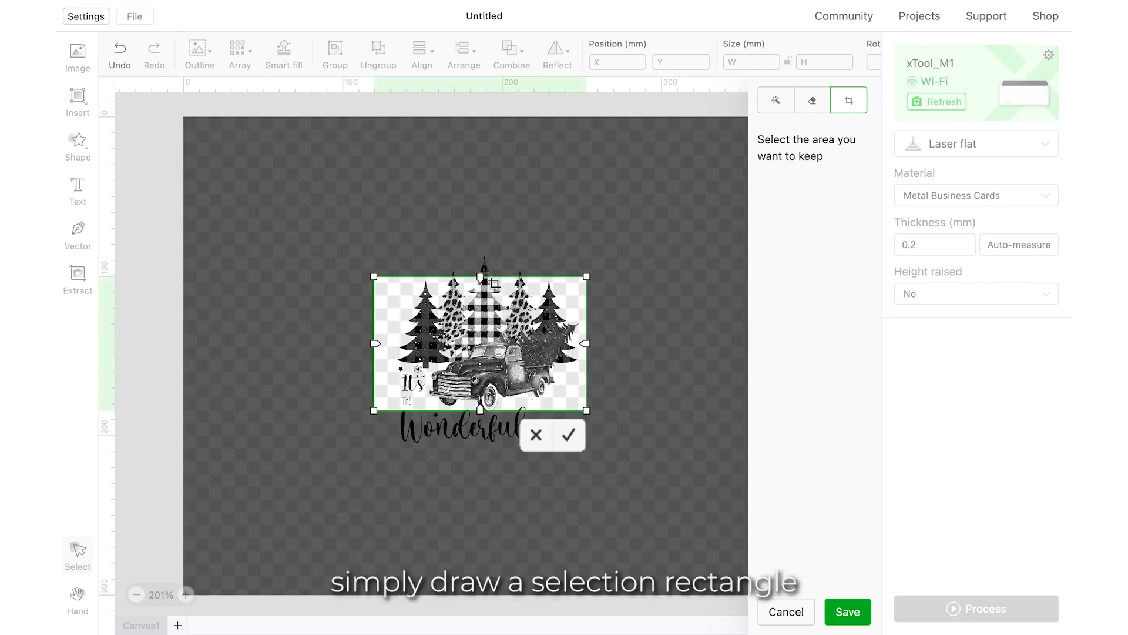
drag(481, 266, 481, 252)
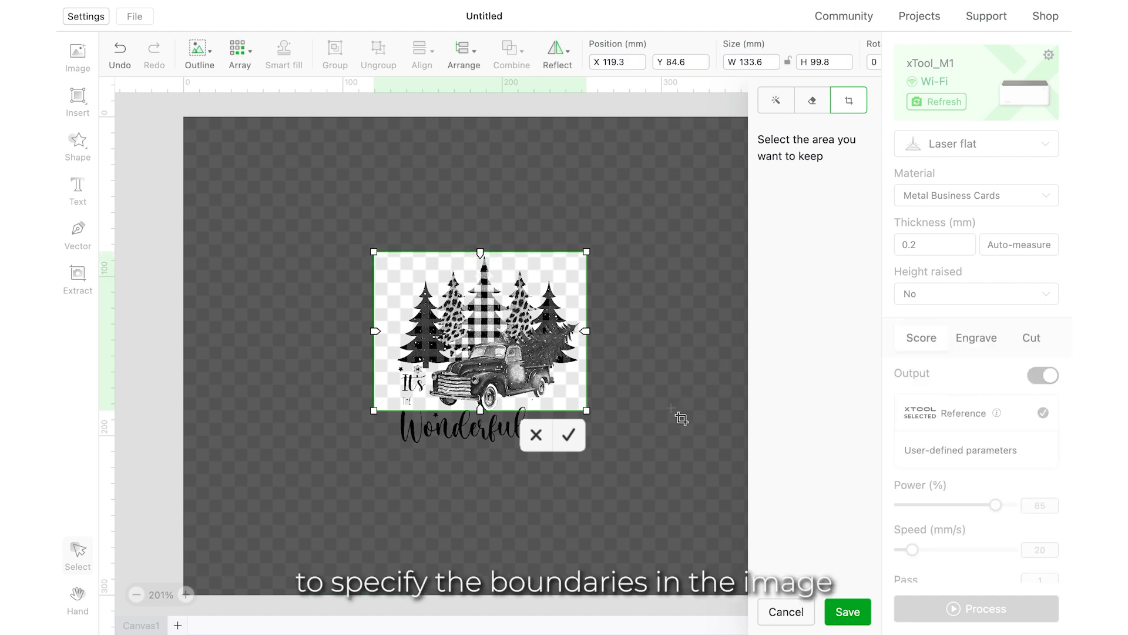
click(569, 435)
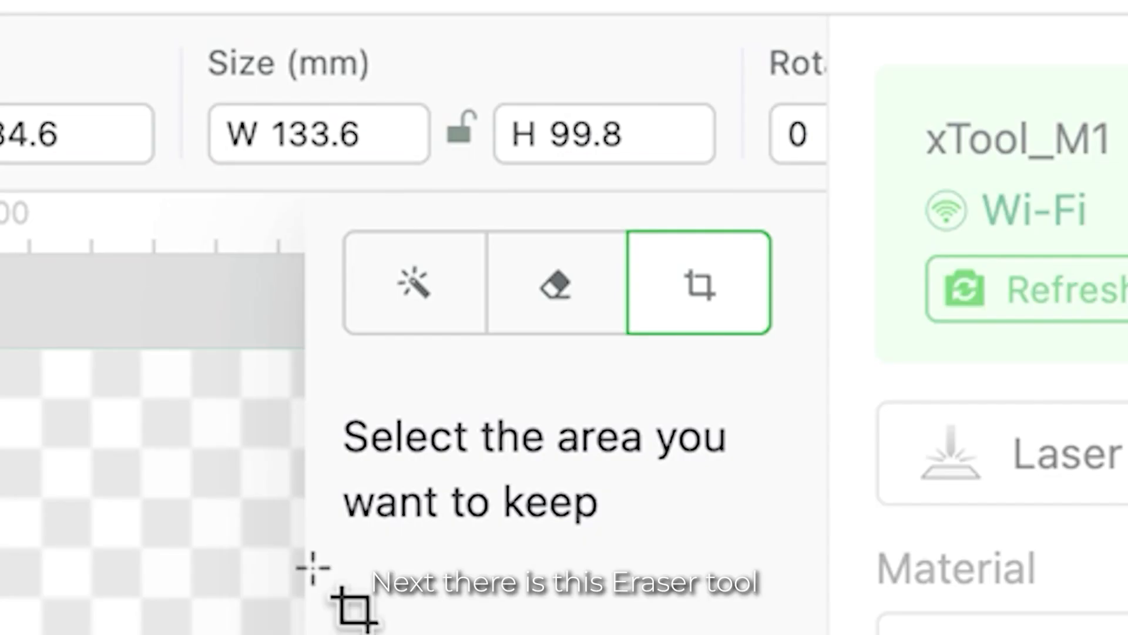
click(522, 302)
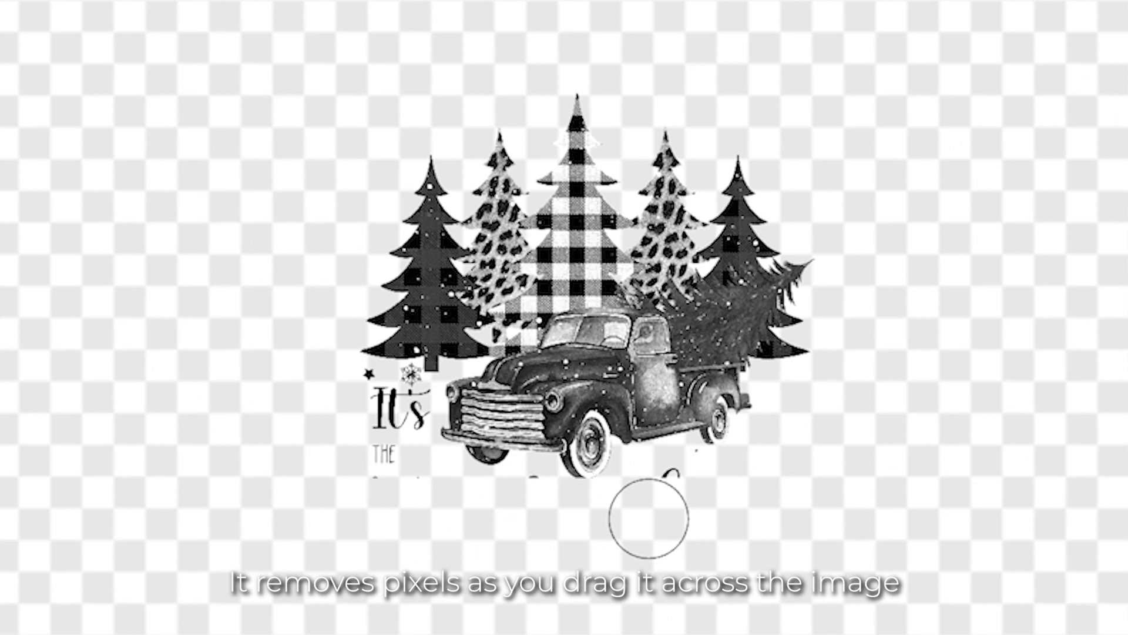
click(671, 504)
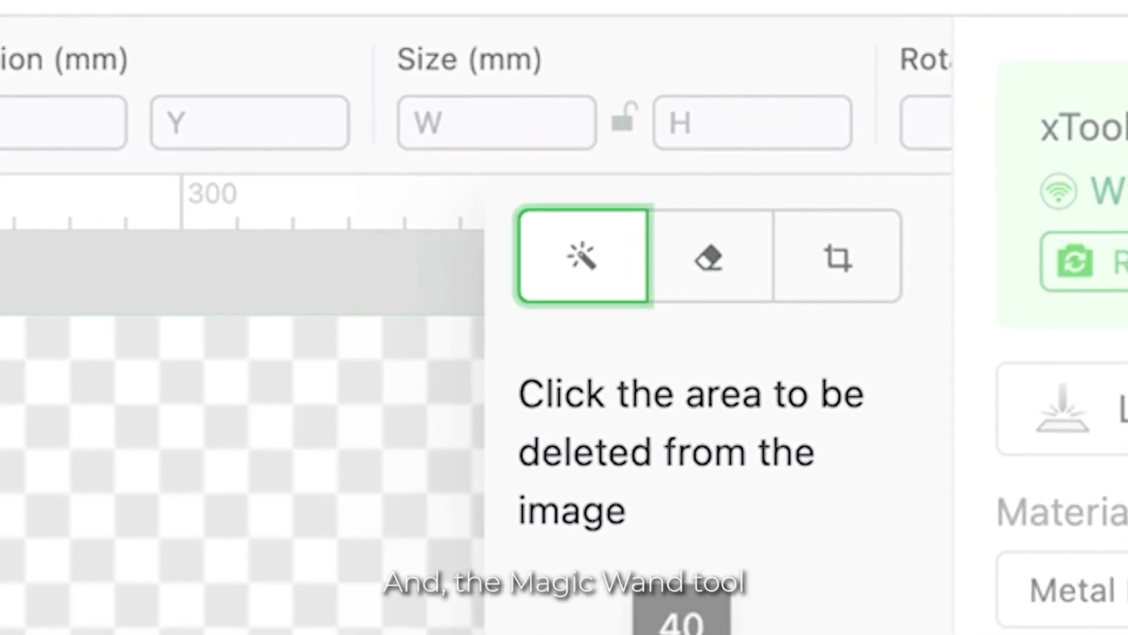
- Delete the white background of the round tree image using the Magic Wand with a fuzziness of 60, and save the edit
drag(803, 236, 825, 237)
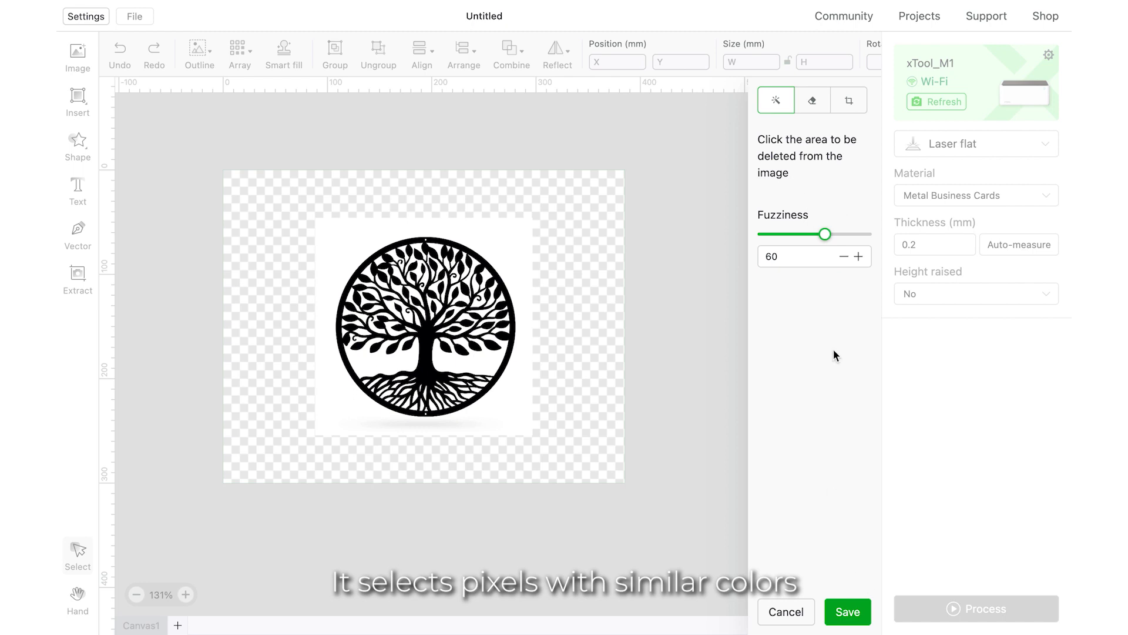
click(517, 380)
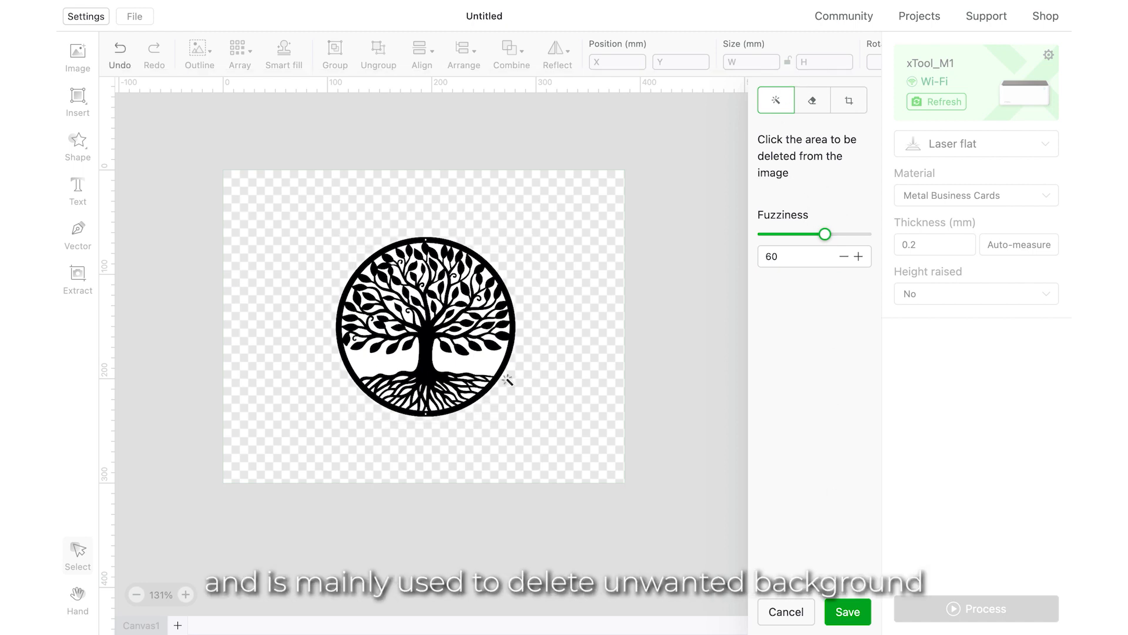
scroll(455, 370, up, 5)
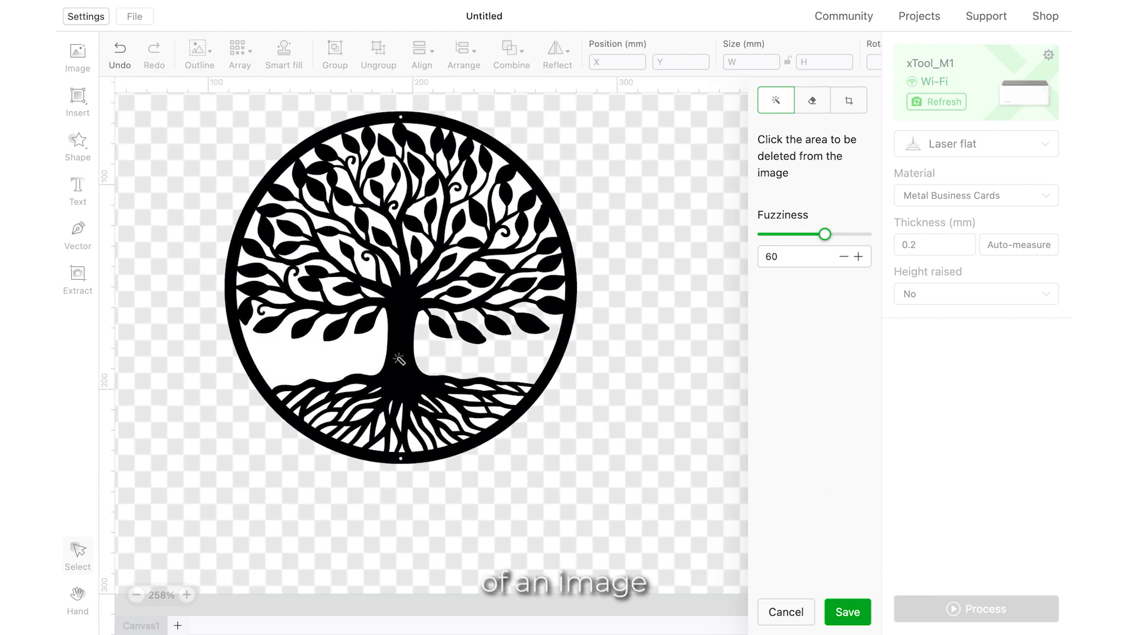
scroll(329, 276, up, 3)
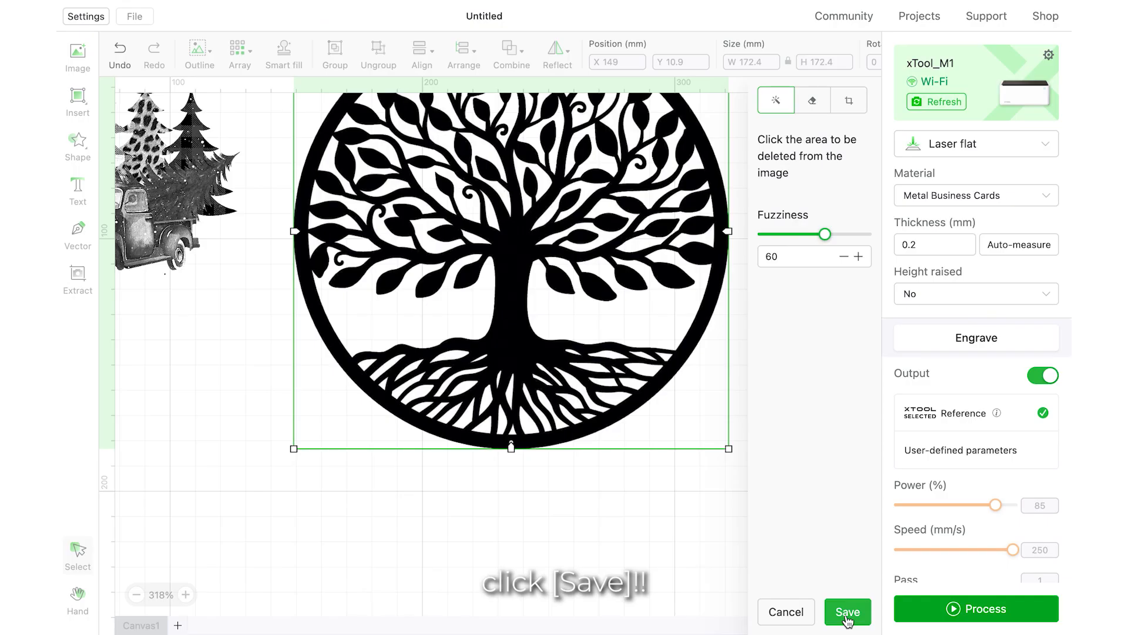
click(995, 593)
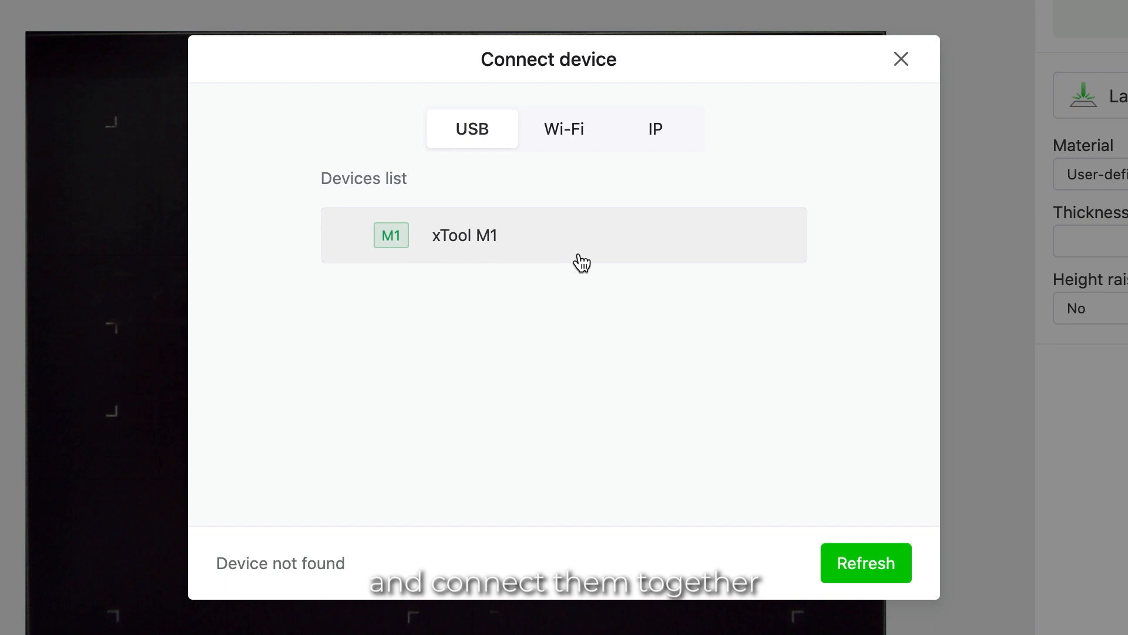
- Connect to the xTool M1 device over USB
click(580, 254)
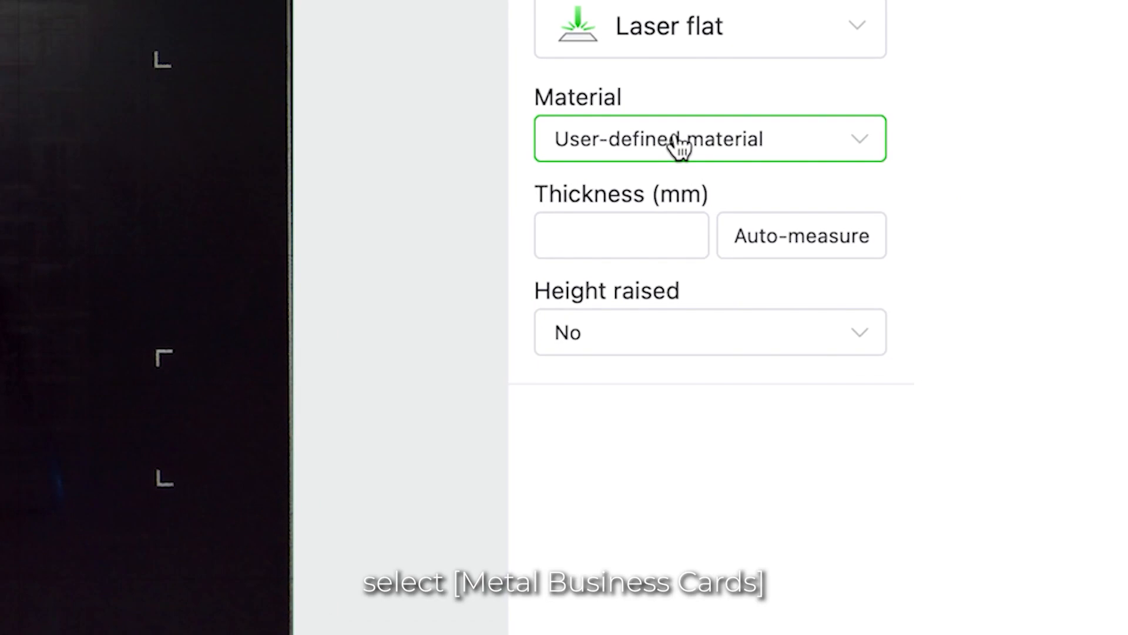
- Set the material to Metal Business Cards and auto-measure its thickness
click(681, 149)
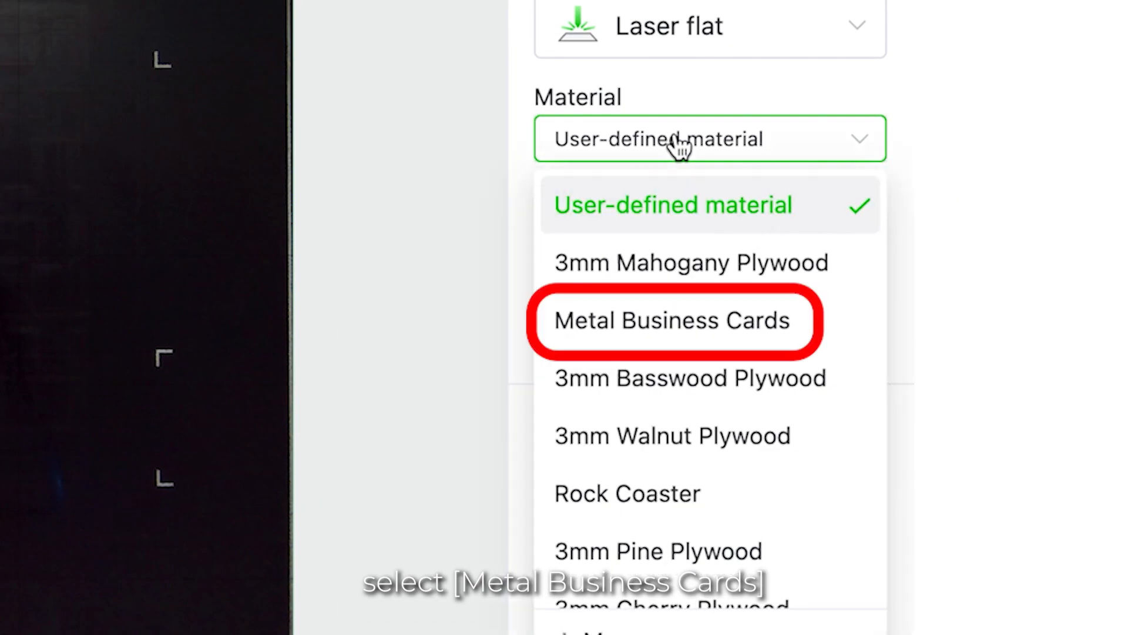
click(696, 320)
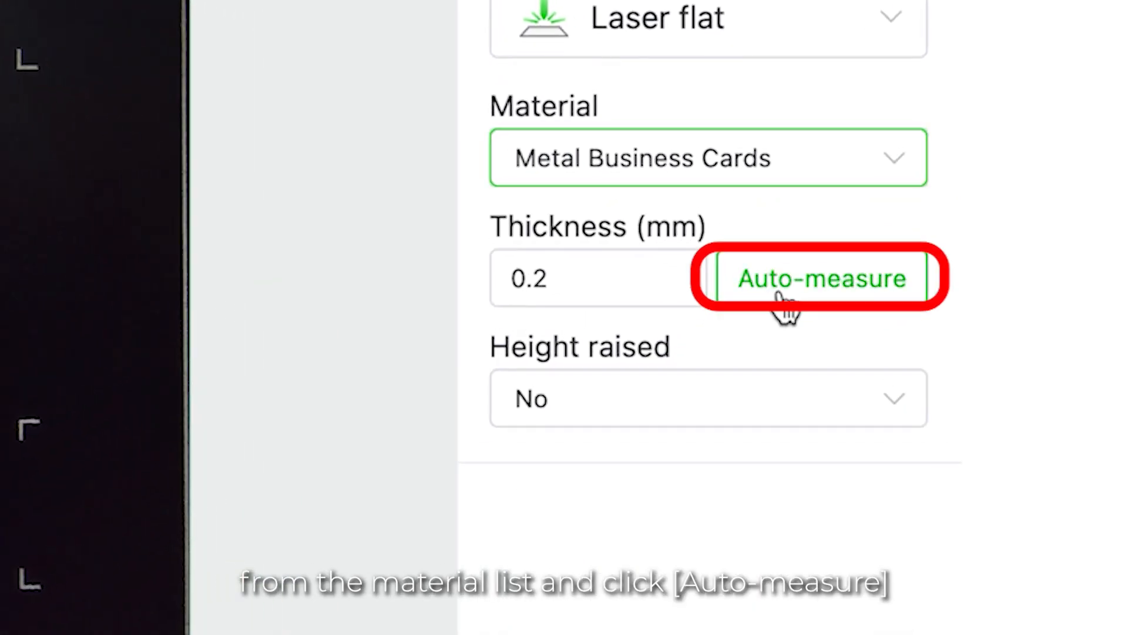
click(785, 303)
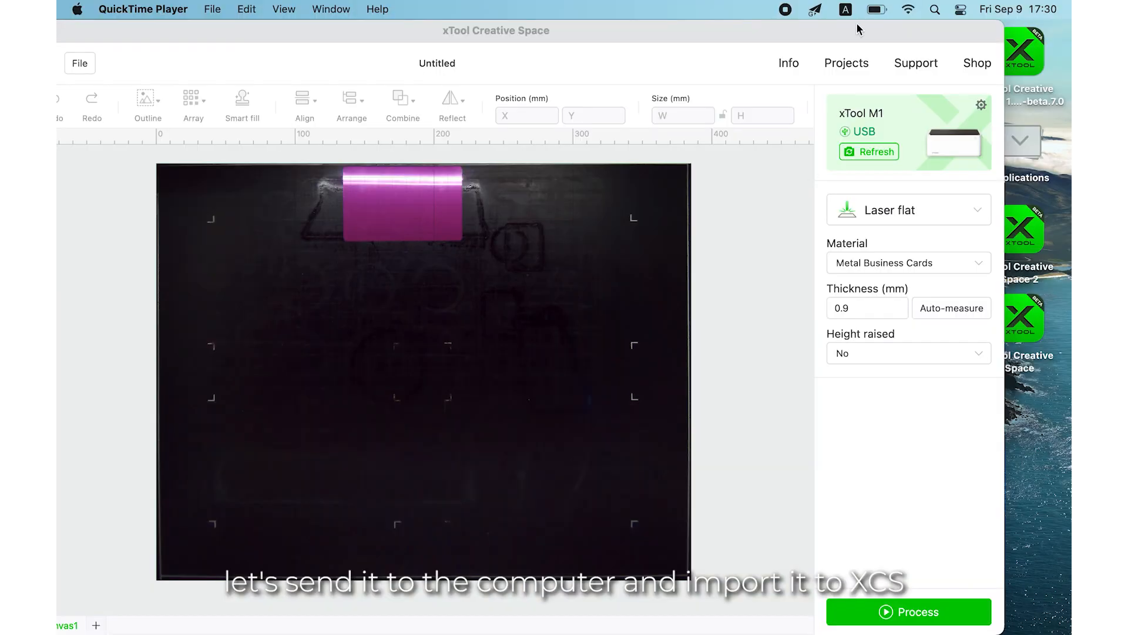
- Import the hand-drawn cat sketch (origin_img_v2 JPG) from the desktop onto the canvas and set its rotation to 270°
drag(857, 30, 693, 40)
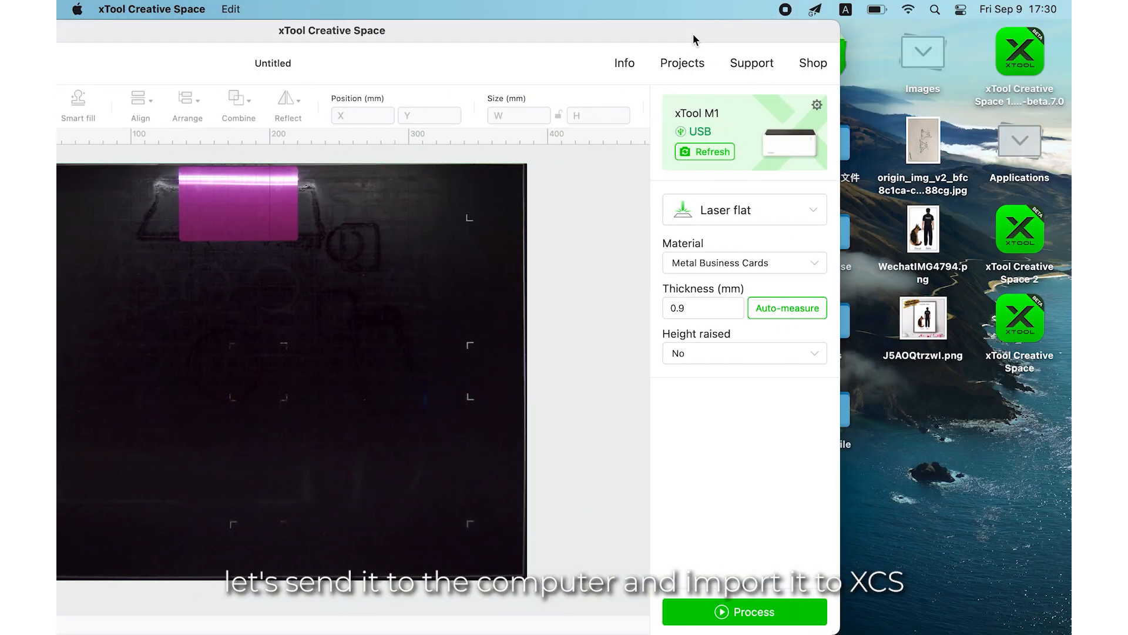
drag(913, 139, 313, 320)
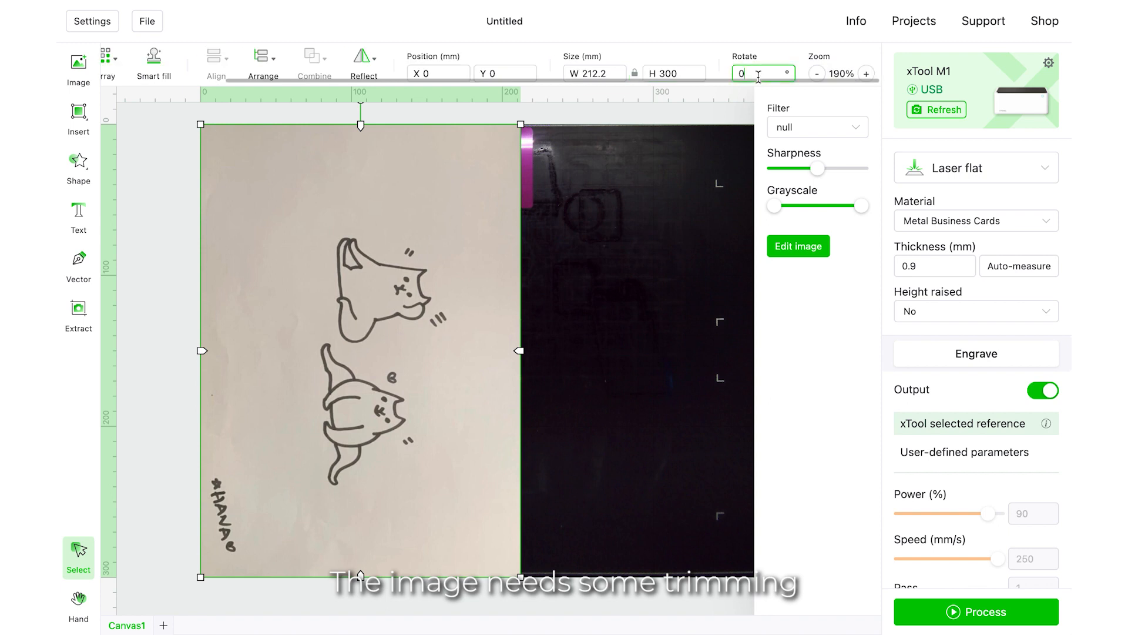
key(BackSpace)
text(270)
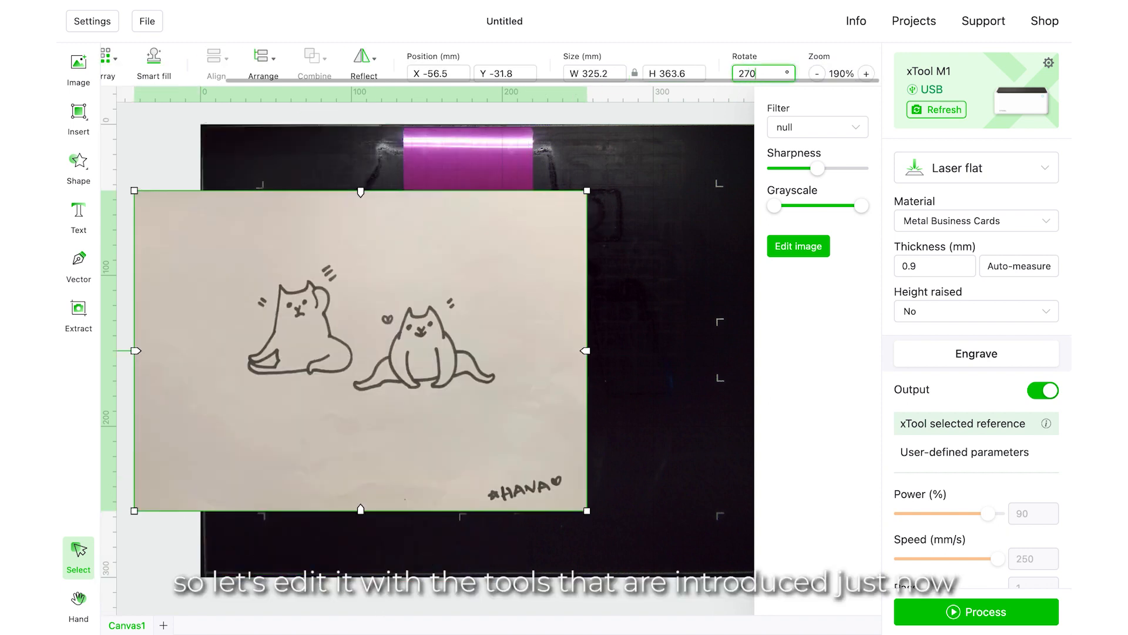
- Move the cat sketch onto the work area and crop it in the image editor to the cats and signature
drag(405, 242, 522, 252)
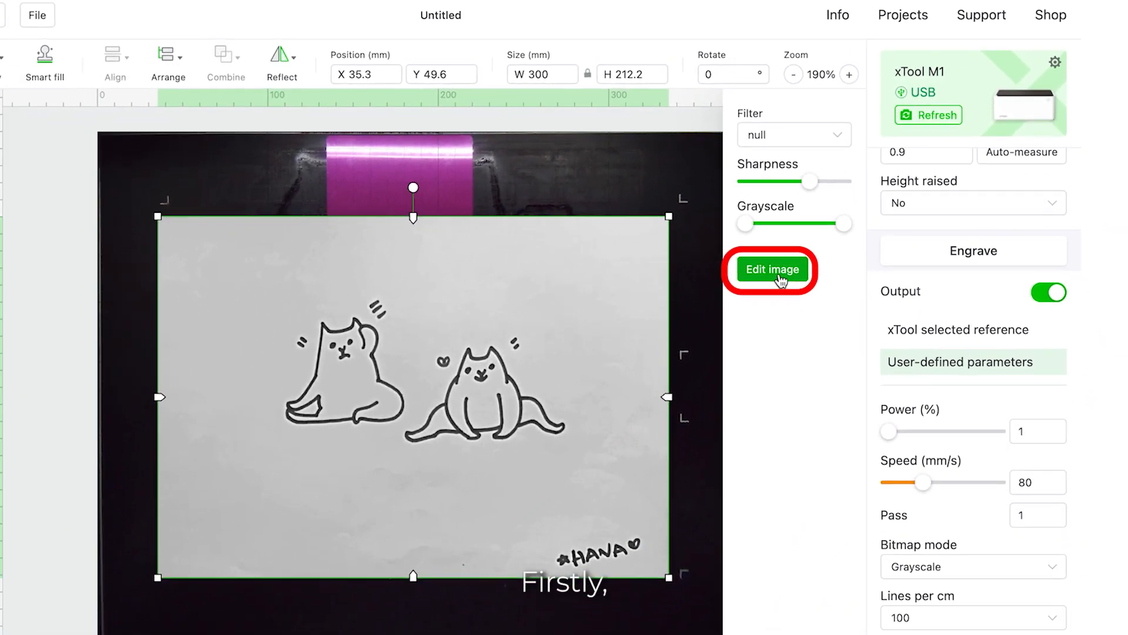
click(679, 382)
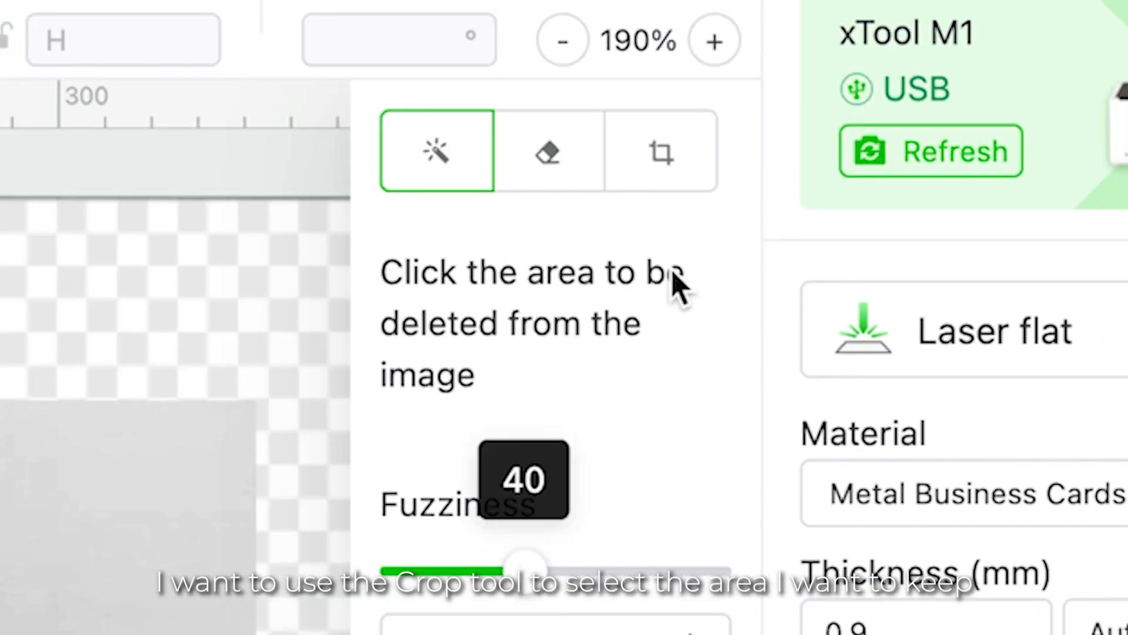
click(849, 110)
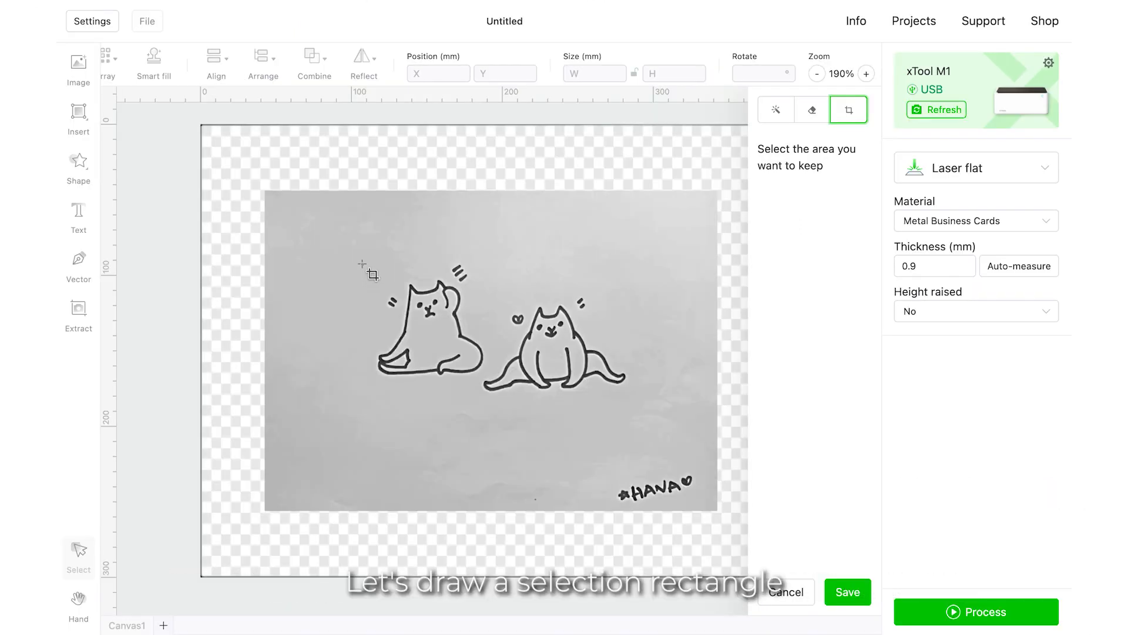
drag(583, 448, 707, 507)
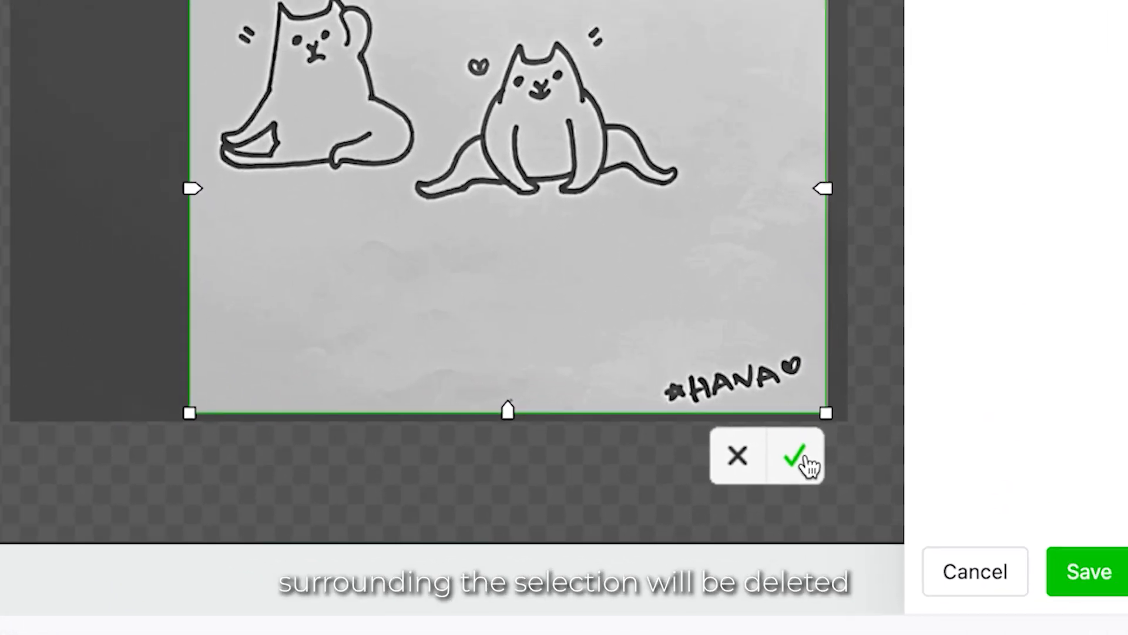
click(805, 461)
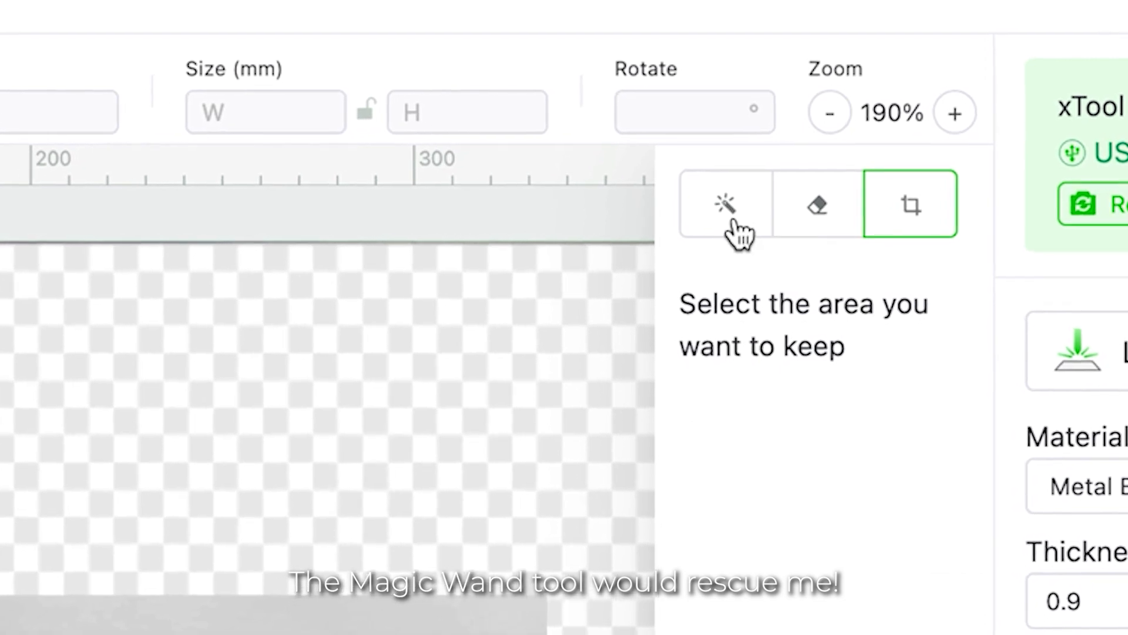
- Delete the sketch's gray background around and inside the cats using the Magic Wand with a fuzziness of 50
click(734, 218)
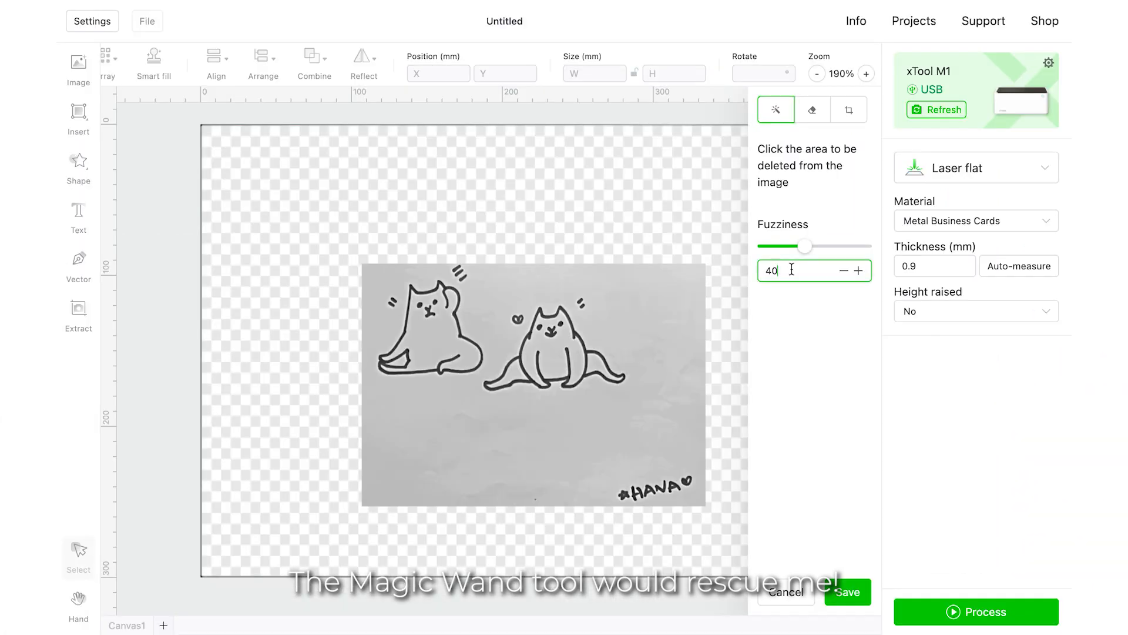
key(BackSpace)
key(BackSpace)
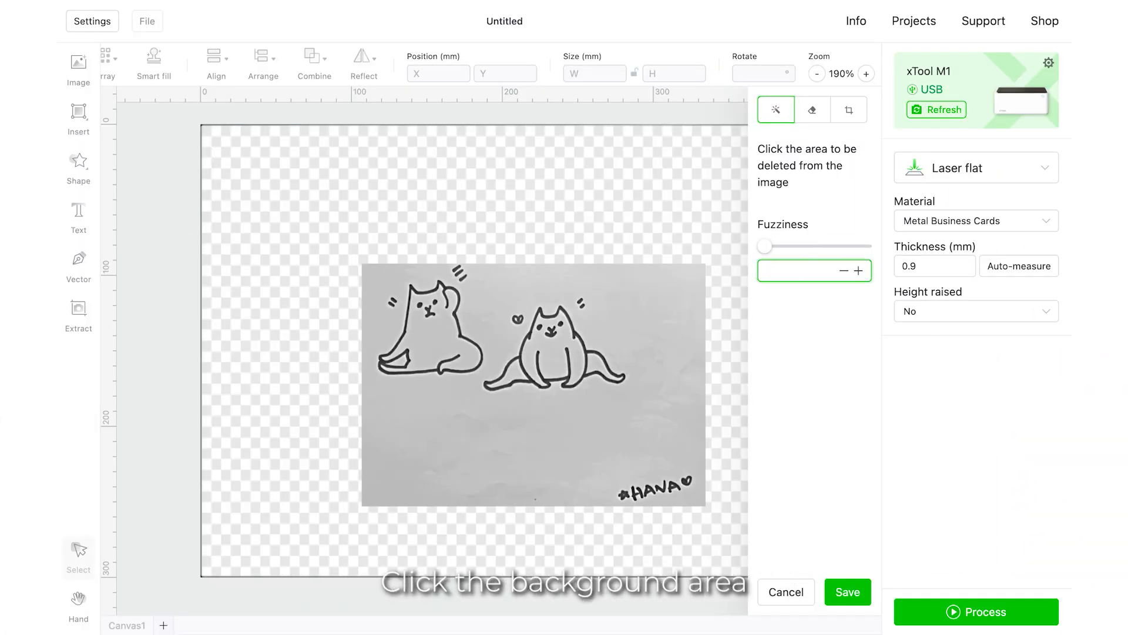
text(50)
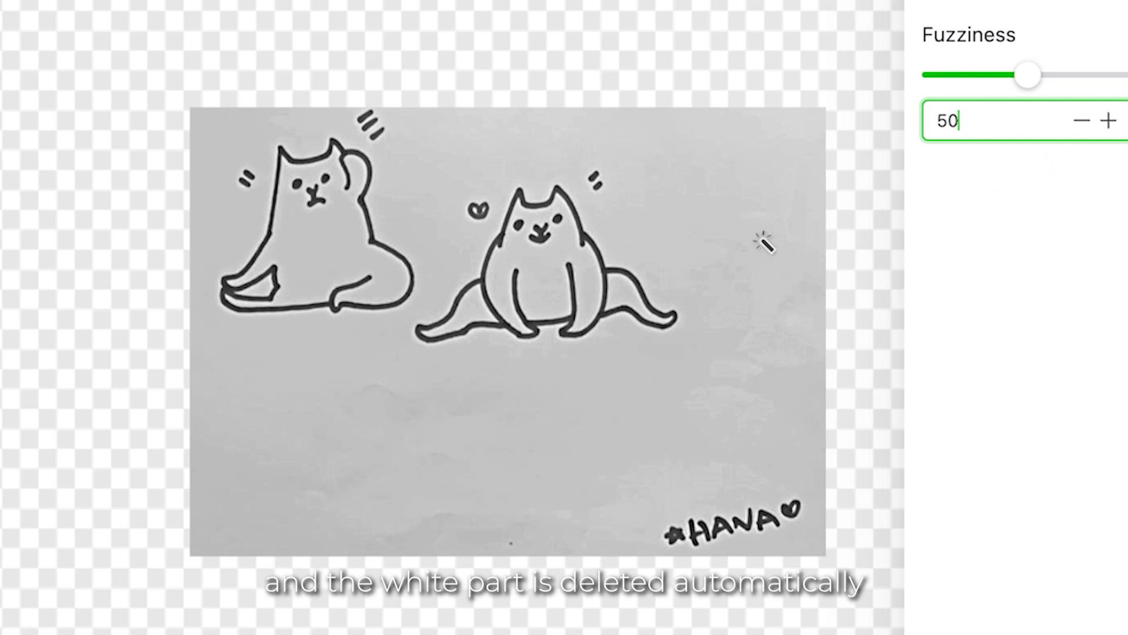
click(674, 296)
click(347, 254)
click(548, 284)
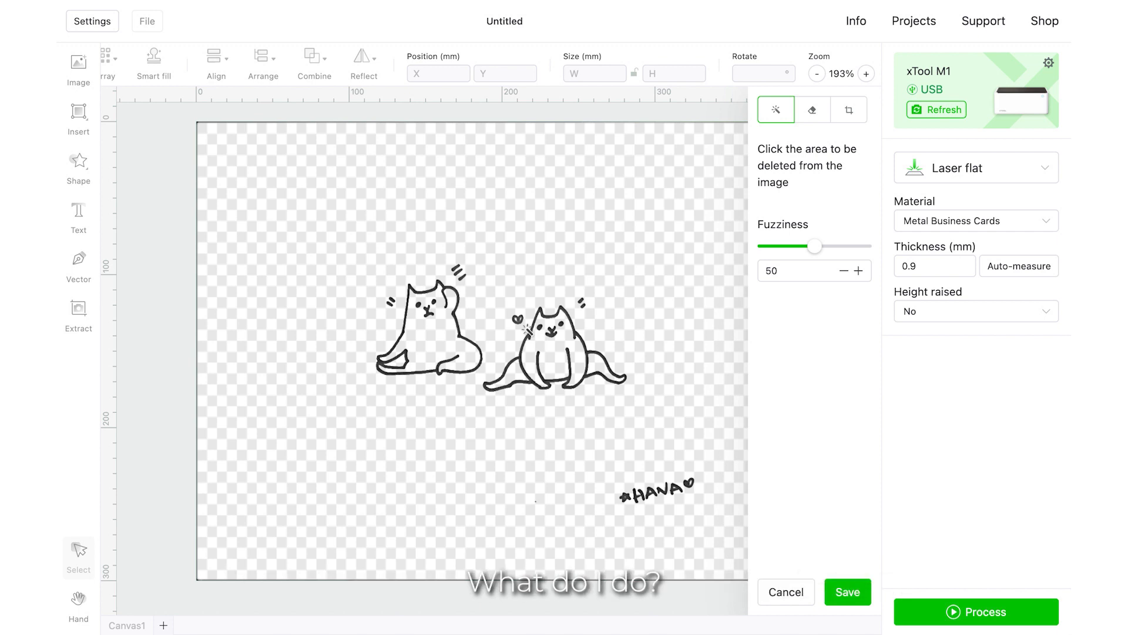
- Erase the signature below the cats using the Eraser at size 30, and save the image edit
click(811, 115)
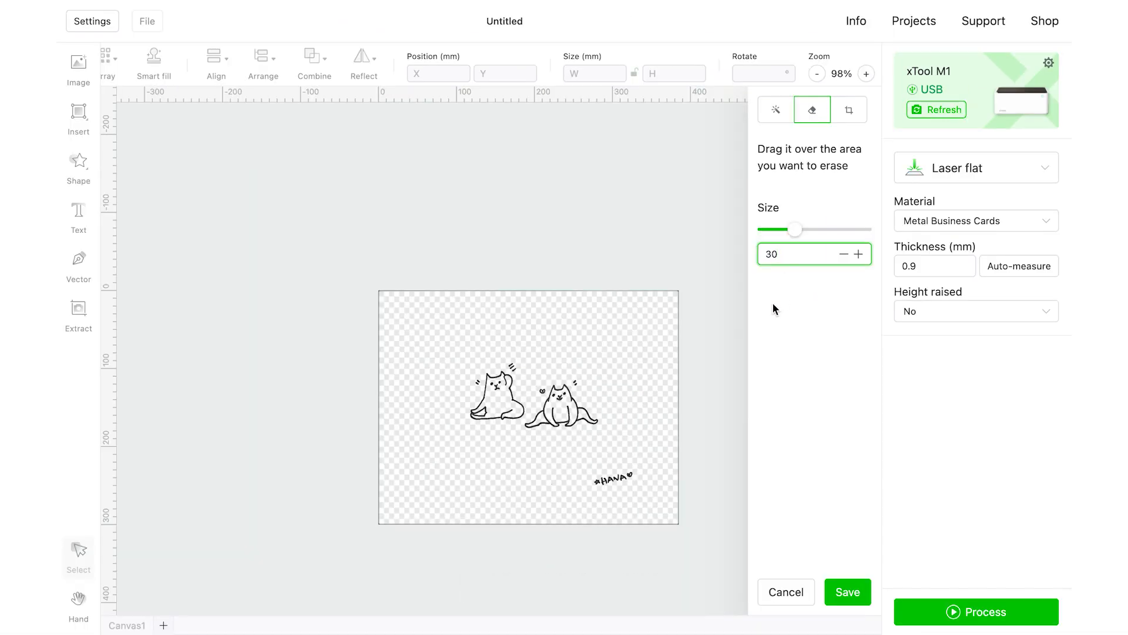
drag(600, 483, 615, 481)
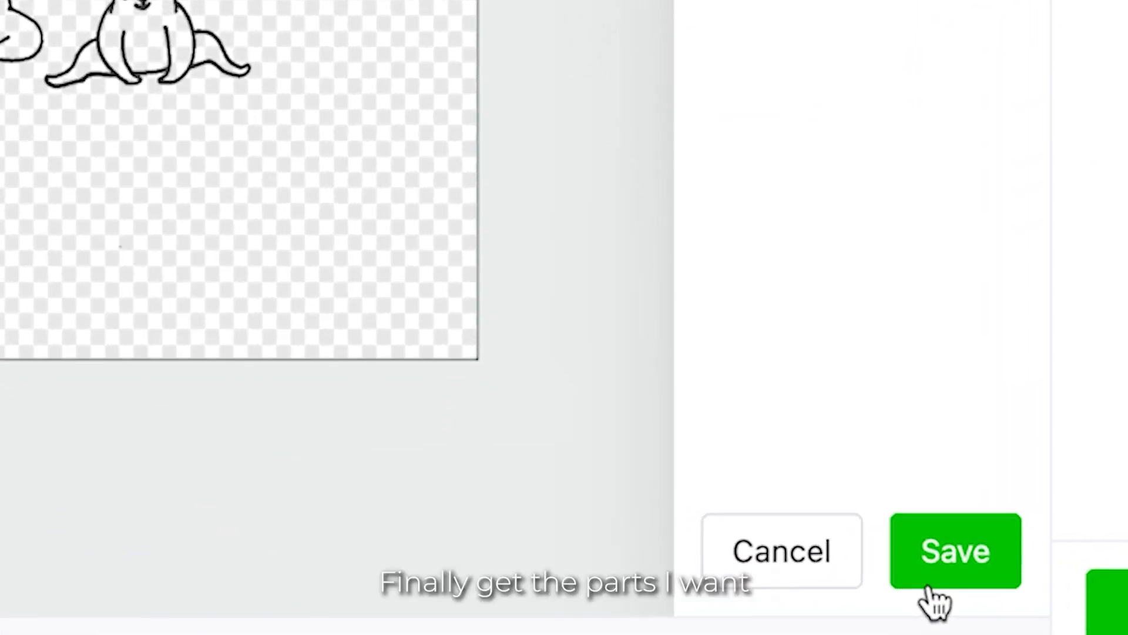
click(924, 582)
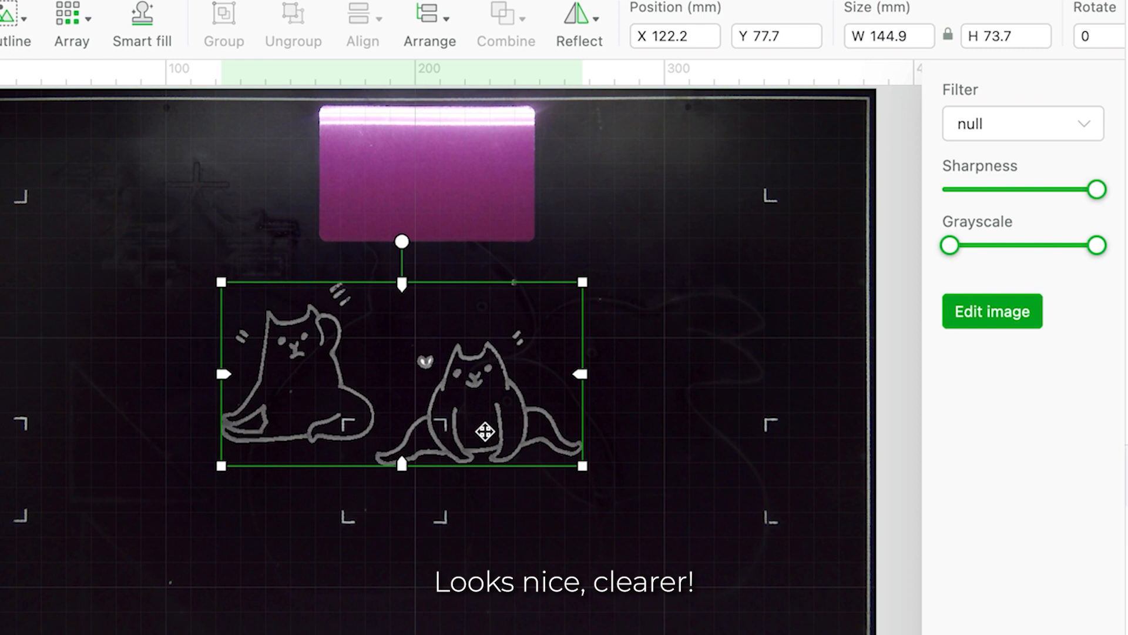
- Shrink the cat drawing and position it within the purple metal business card on the canvas
drag(583, 468, 453, 398)
drag(358, 330, 453, 163)
drag(551, 231, 521, 216)
drag(458, 172, 466, 179)
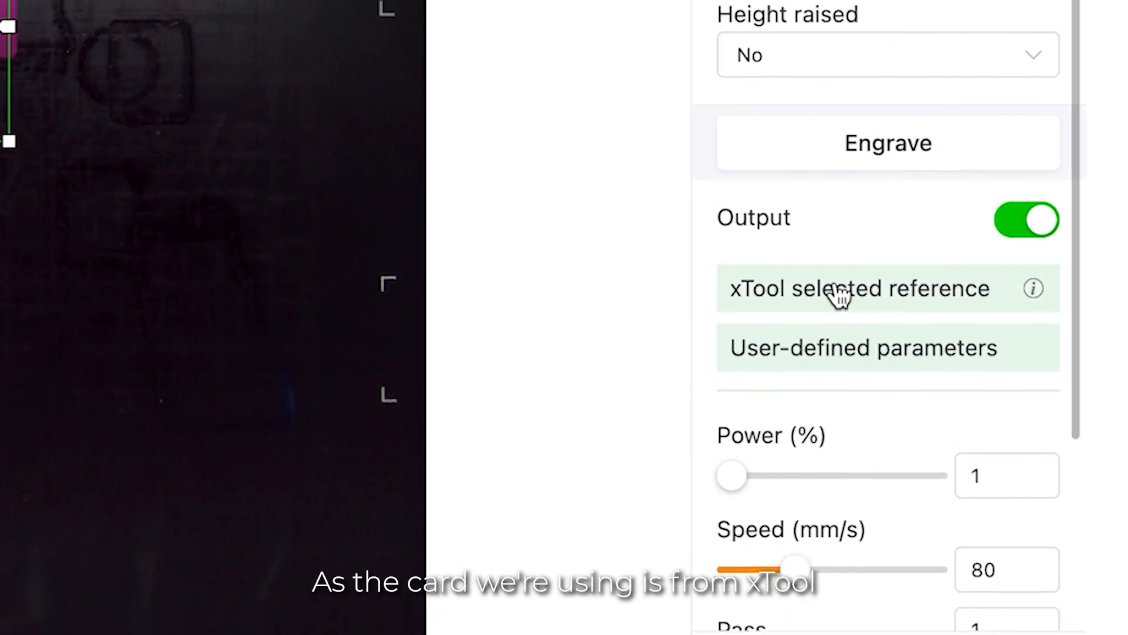
- Apply the xTool selected reference parameters for engraving, and process the job to start framing
click(832, 302)
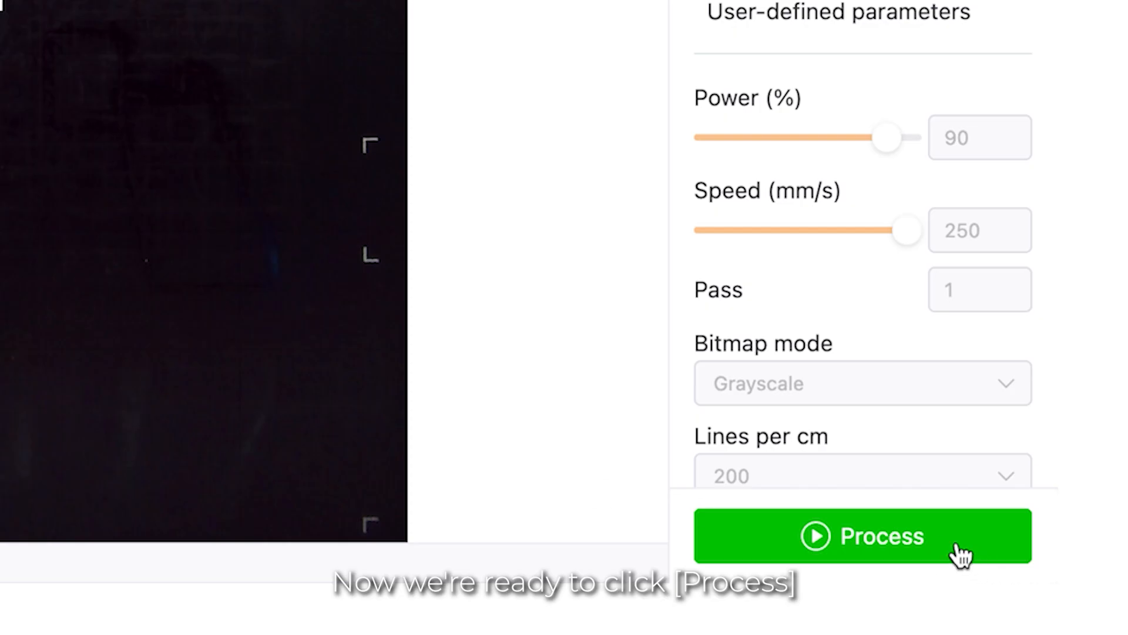
click(962, 555)
click(739, 544)
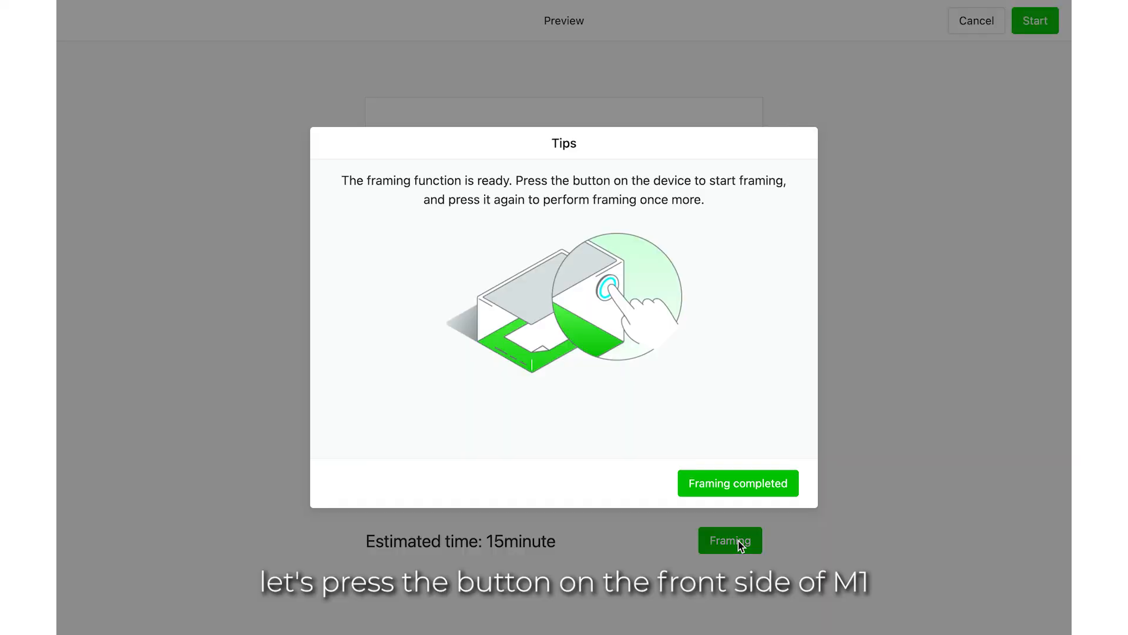